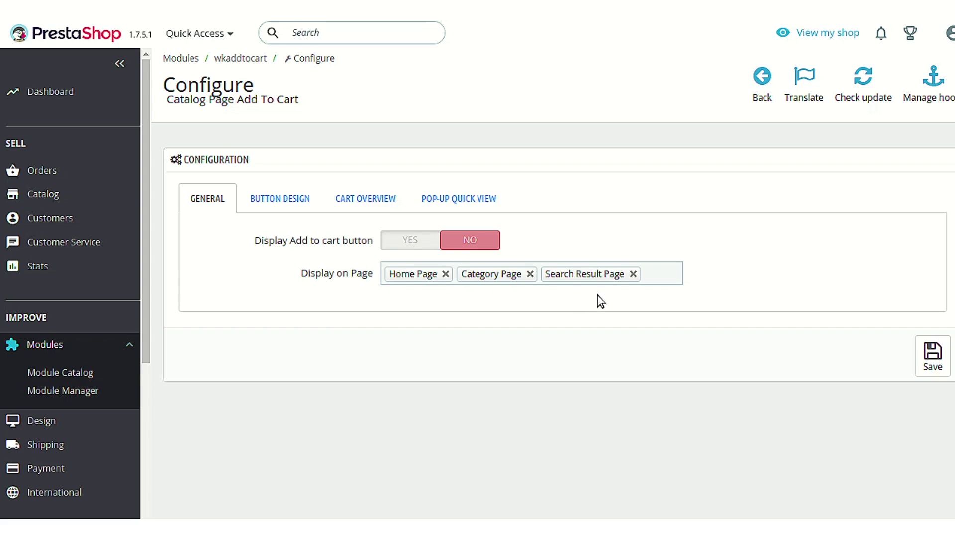
Step: Remove all the pages from the module's Display on Page setting
{"action": "left_click", "coordinate": [663, 276]}
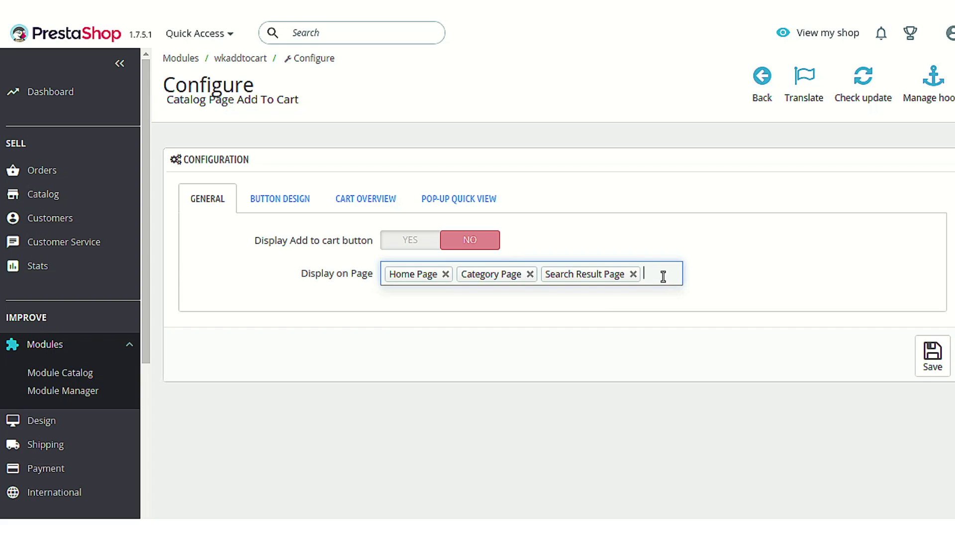
{"action": "key", "text": "BackSpace"}
{"action": "key", "text": "BackSpace"}
{"action": "key", "text": "BackSpace"}
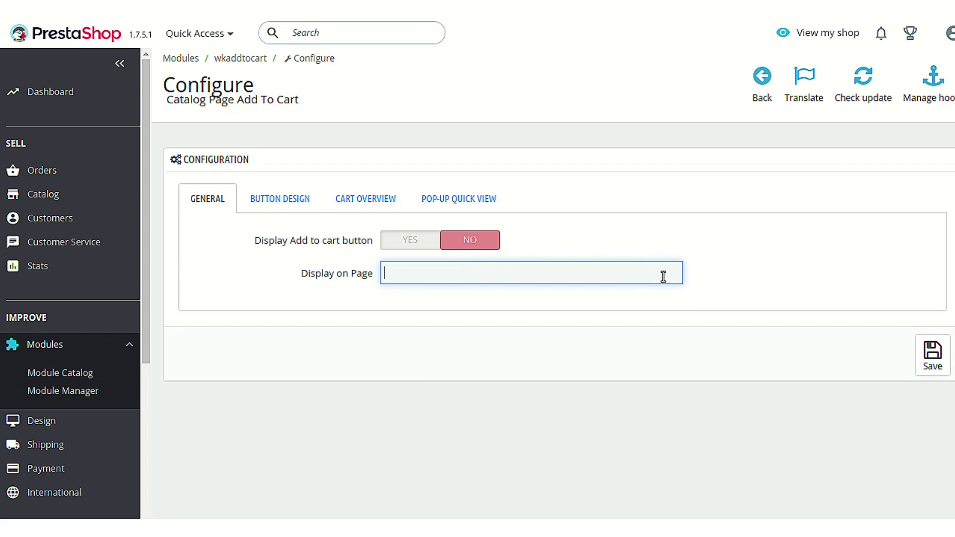
{"action": "left_click", "coordinate": [728, 273]}
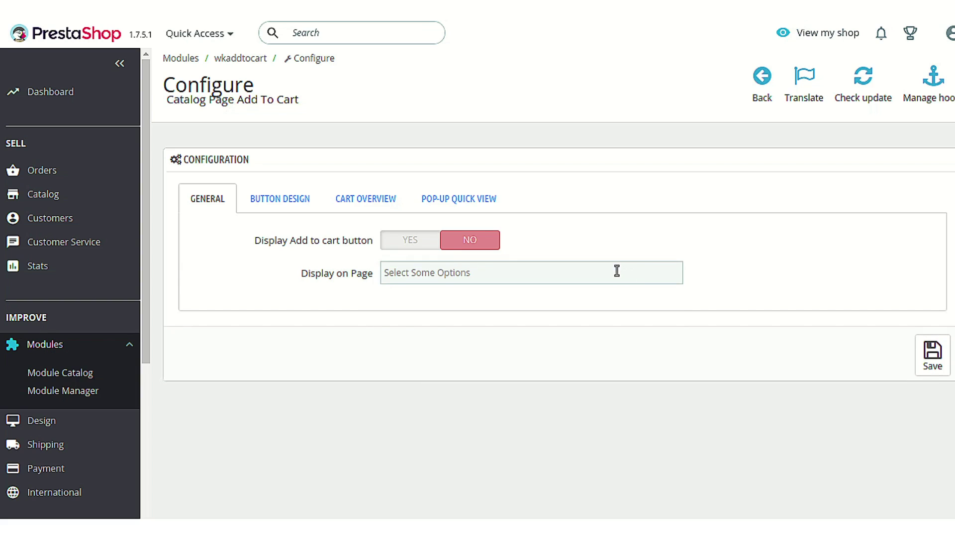
Step: Add Home Page, Category Page and Search Result Page to the Display on Page setting
{"action": "left_click", "coordinate": [618, 275]}
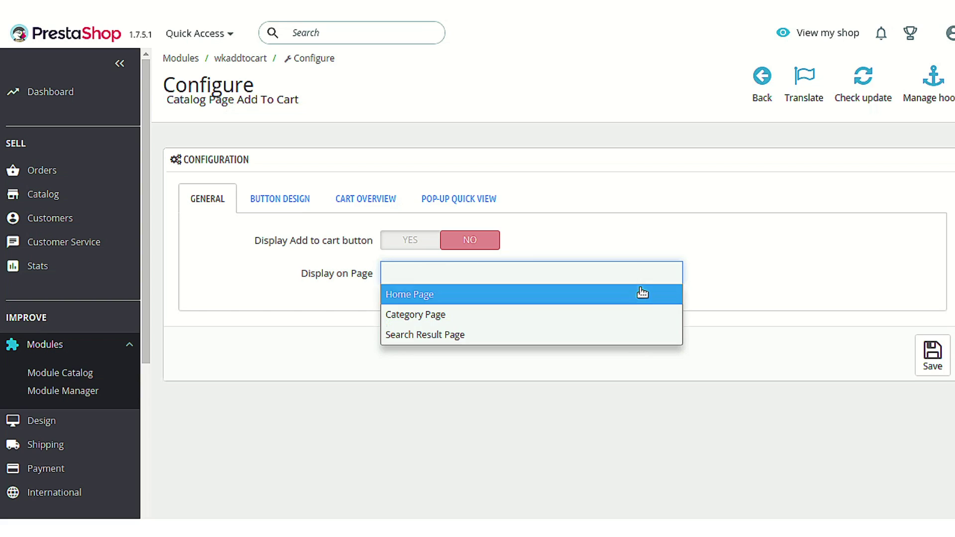
{"action": "left_click", "coordinate": [636, 295]}
{"action": "left_click", "coordinate": [629, 275]}
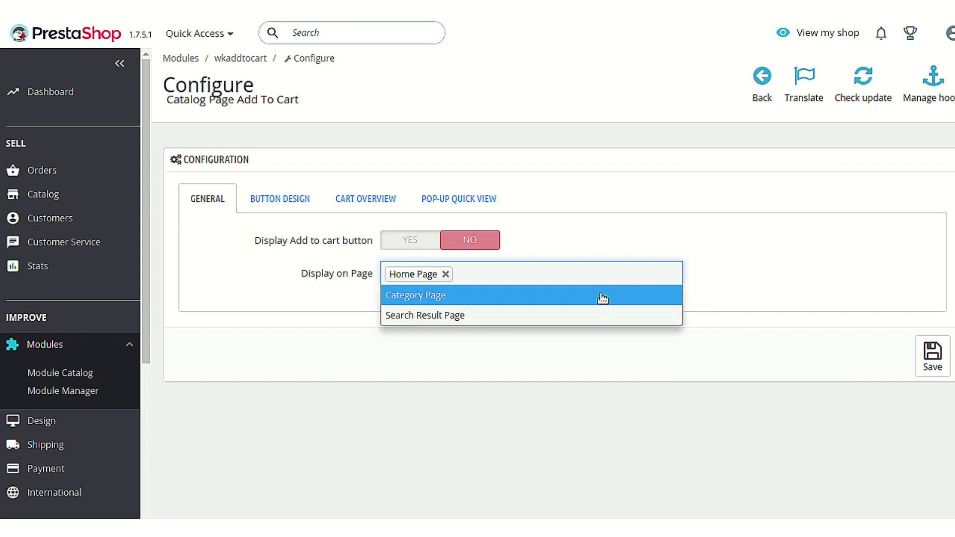
{"action": "left_click", "coordinate": [602, 298]}
{"action": "left_click", "coordinate": [637, 275]}
{"action": "left_click", "coordinate": [617, 296]}
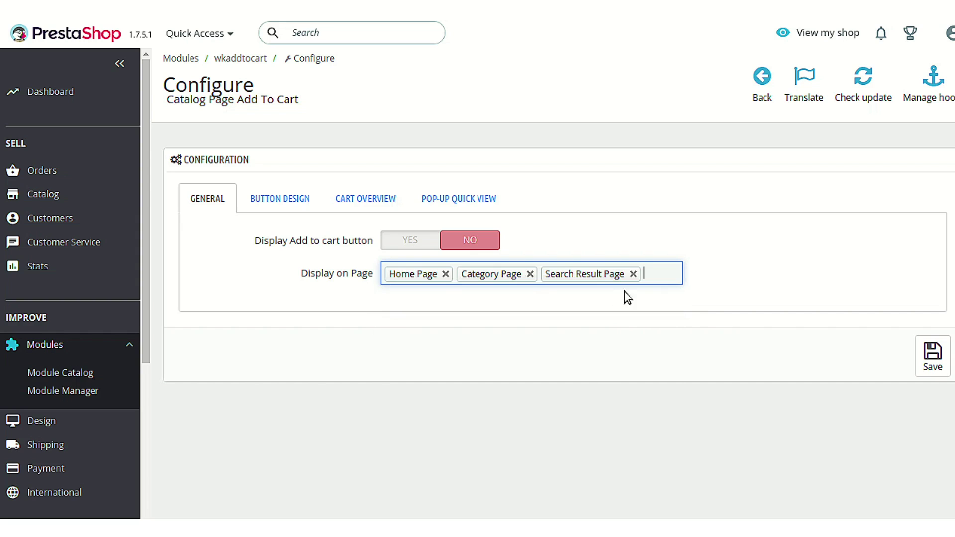
{"action": "left_click", "coordinate": [809, 276]}
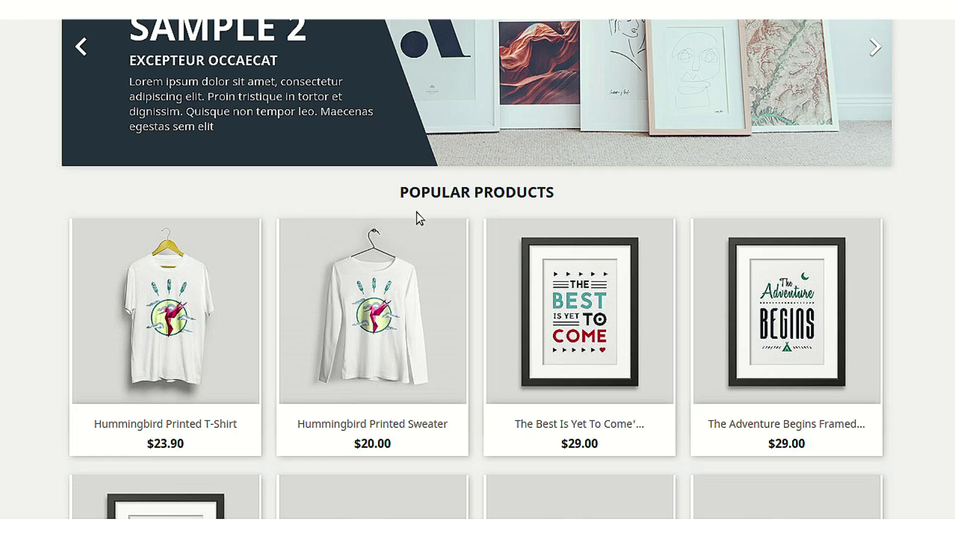
Step: Examine the Popular Products on the storefront home page for Add to Cart buttons
{"action": "scroll", "coordinate": [639, 233], "scroll_direction": "up", "scroll_amount": 5}
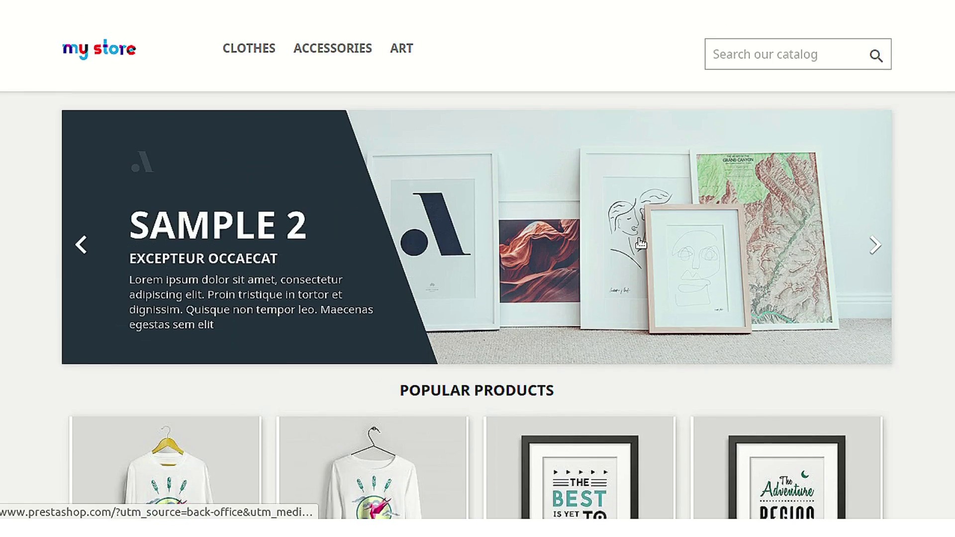
{"action": "scroll", "coordinate": [636, 230], "scroll_direction": "down", "scroll_amount": 5}
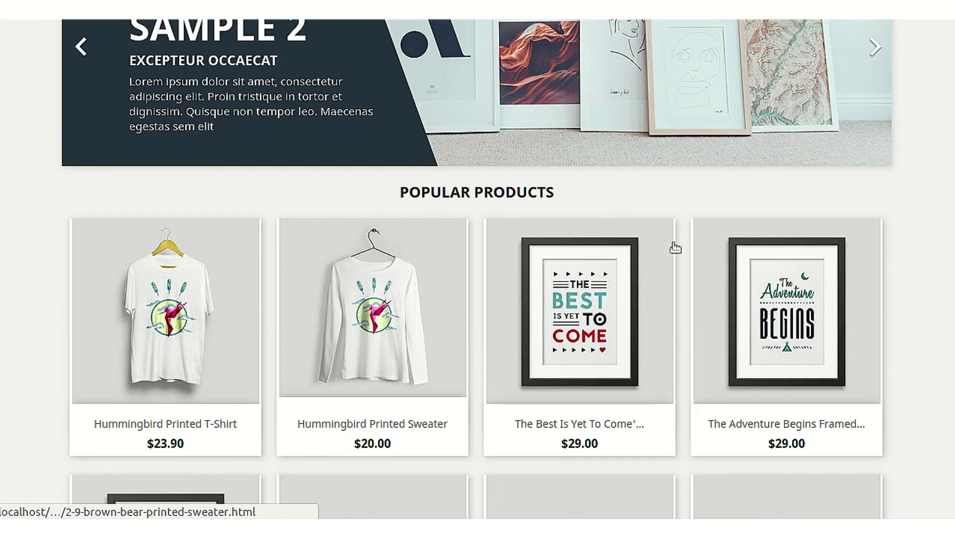
{"action": "scroll", "coordinate": [915, 348], "scroll_direction": "down", "scroll_amount": 8}
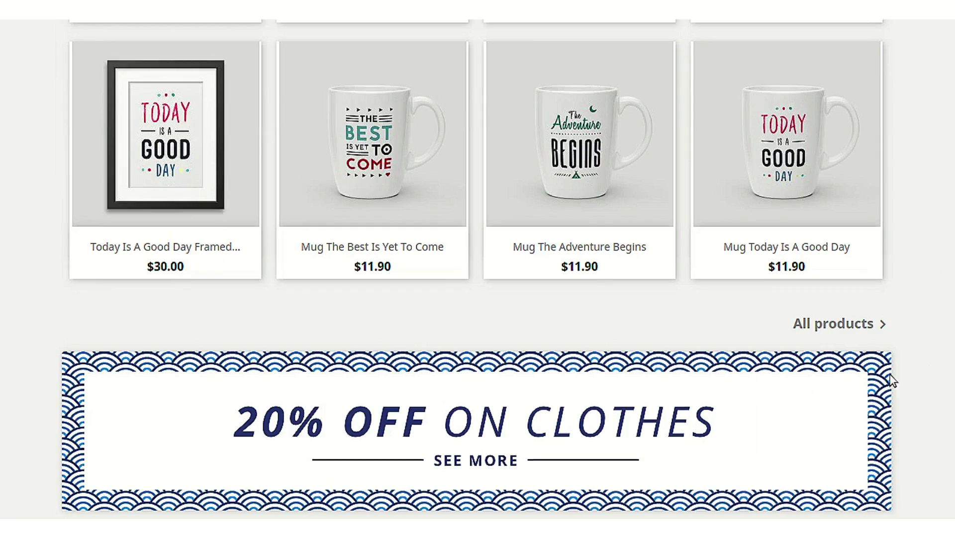
{"action": "scroll", "coordinate": [394, 162], "scroll_direction": "up", "scroll_amount": 5}
{"action": "scroll", "coordinate": [219, 77], "scroll_direction": "up", "scroll_amount": 1}
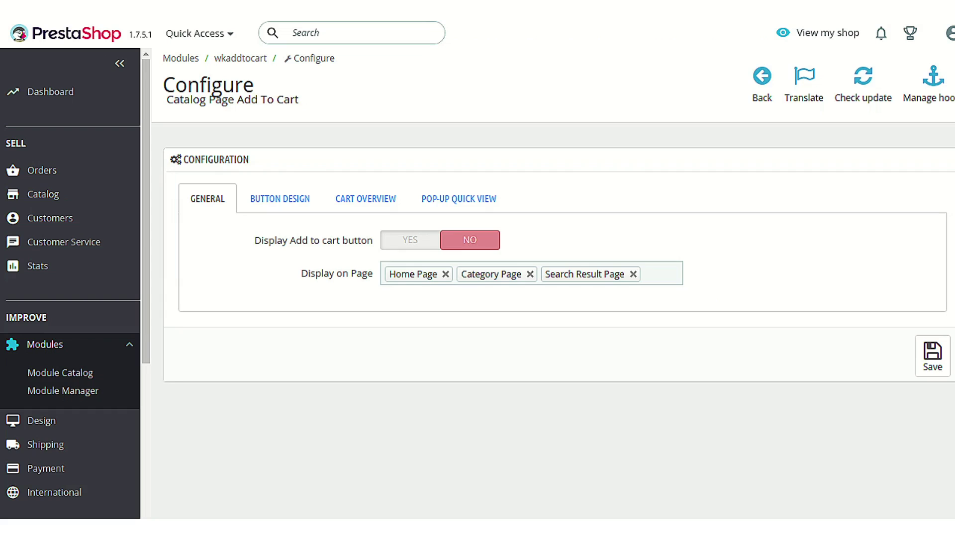
Step: Enable Display Add to cart button in the module's general configuration and save the settings
{"action": "left_click", "coordinate": [398, 240]}
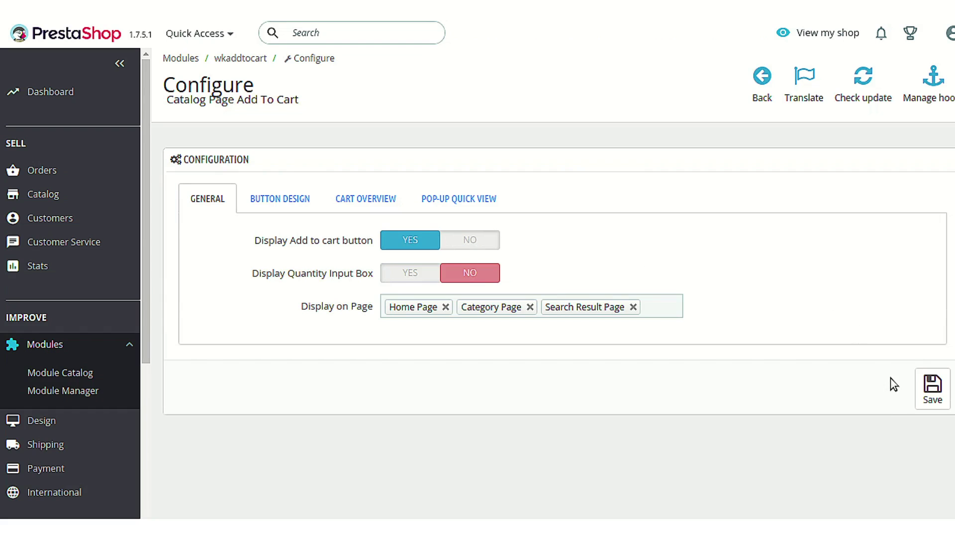
{"action": "left_click", "coordinate": [930, 388]}
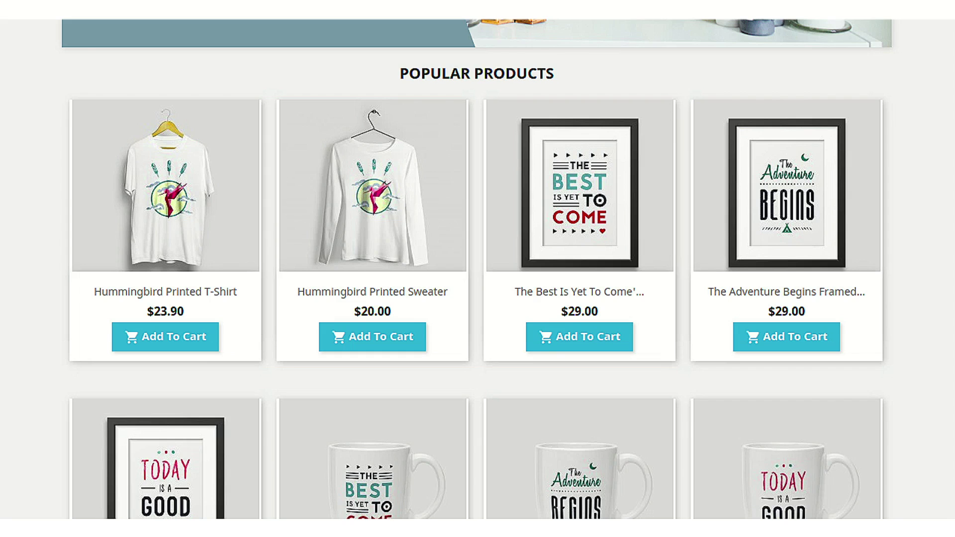
Step: Check the product cards for Add to Cart buttons on the storefront home page and in the All products listing
{"action": "scroll", "coordinate": [684, 404], "scroll_direction": "down", "scroll_amount": 8}
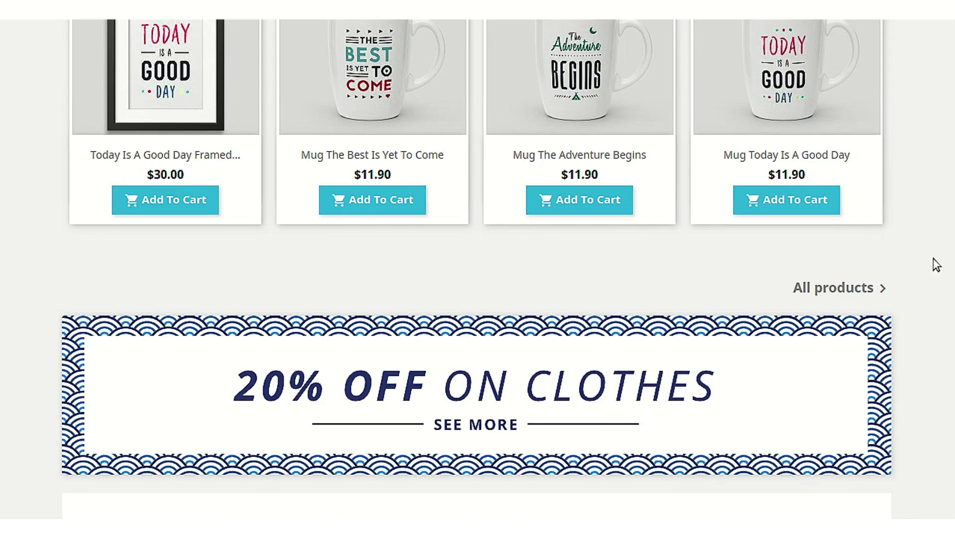
{"action": "left_click", "coordinate": [863, 292]}
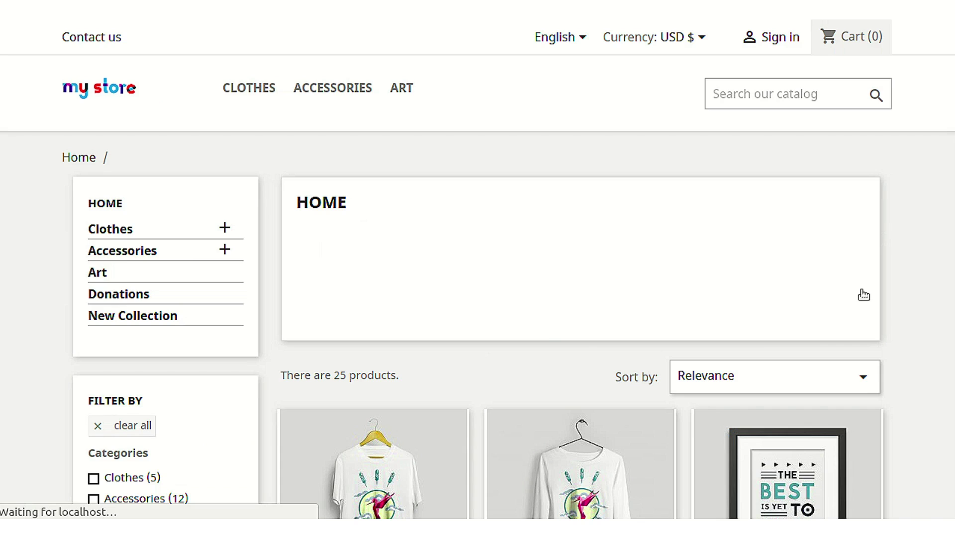
{"action": "scroll", "coordinate": [583, 334], "scroll_direction": "down", "scroll_amount": 5}
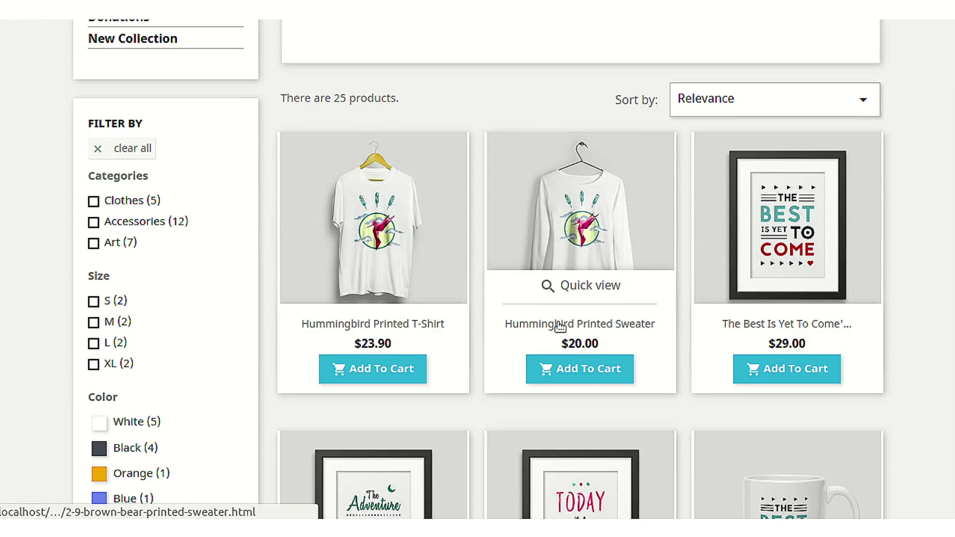
{"action": "scroll", "coordinate": [560, 327], "scroll_direction": "down", "scroll_amount": 4}
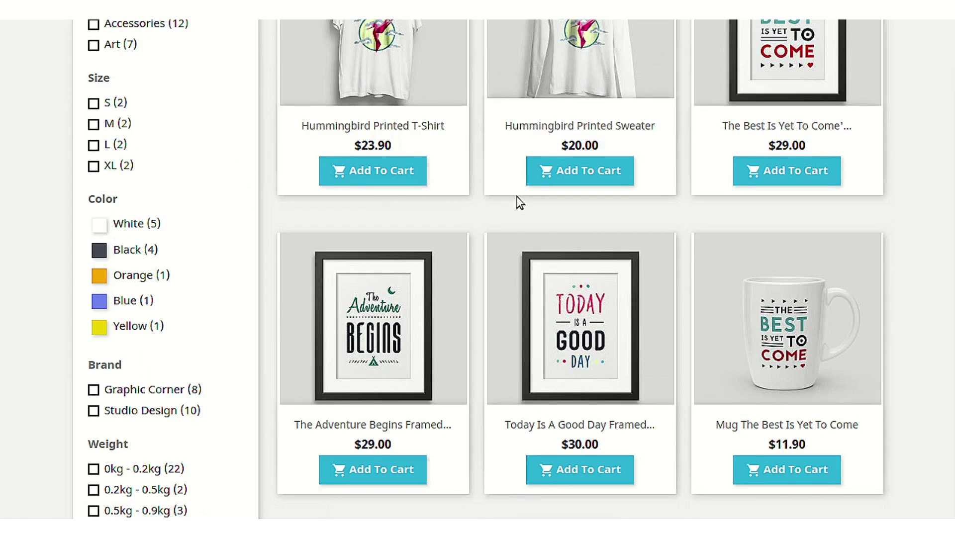
{"action": "scroll", "coordinate": [515, 204], "scroll_direction": "up", "scroll_amount": 10}
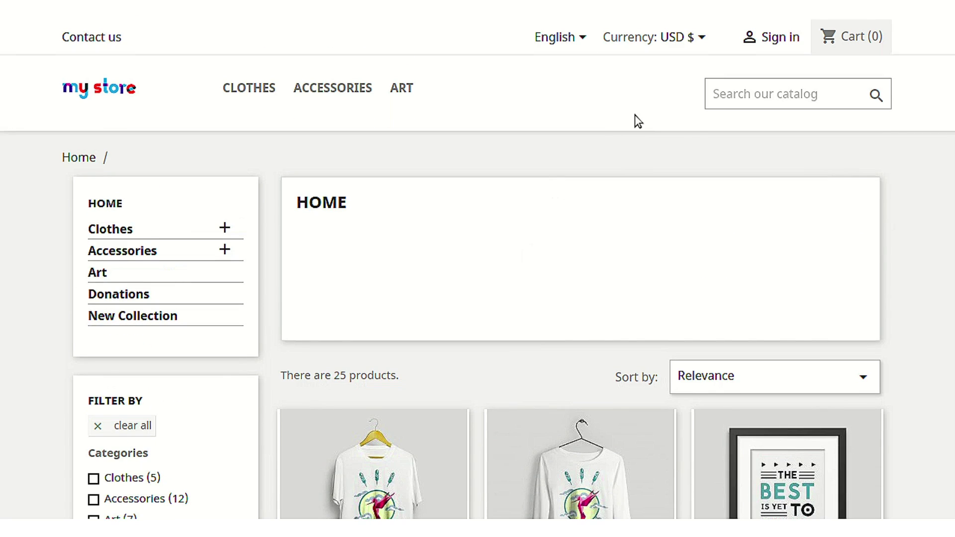
Step: Search the store catalog for "humming" and examine the Add to Cart buttons on the resulting products
{"action": "left_click", "coordinate": [720, 97]}
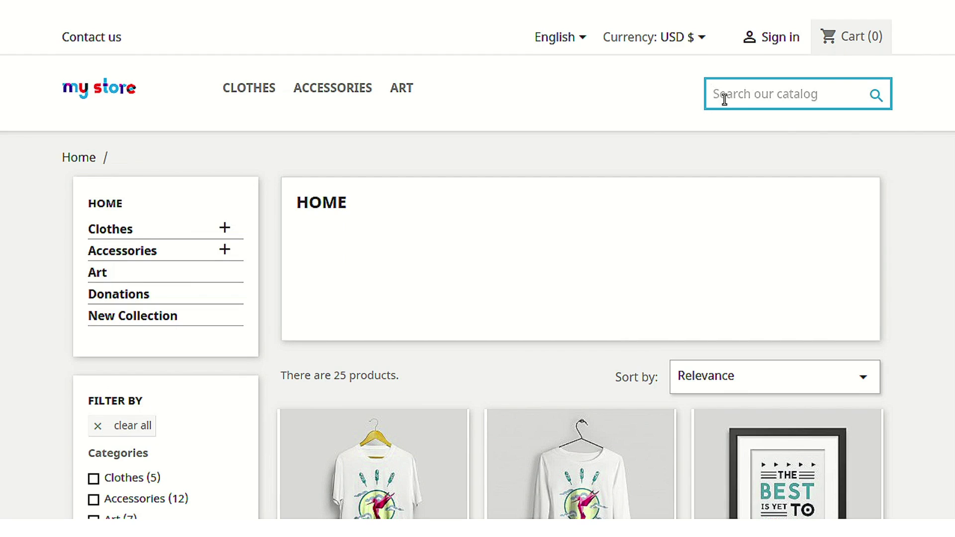
{"action": "type", "text": "humming"}
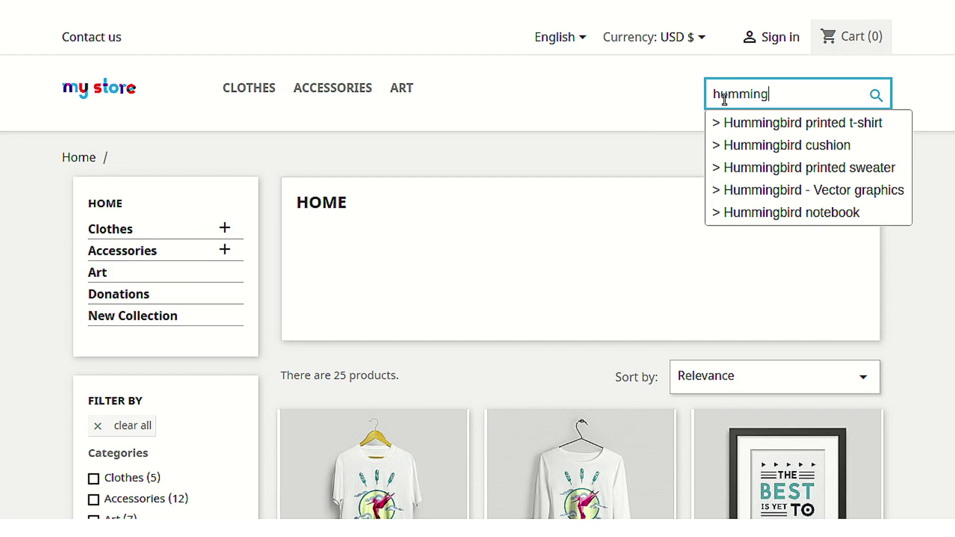
{"action": "key", "text": "Return"}
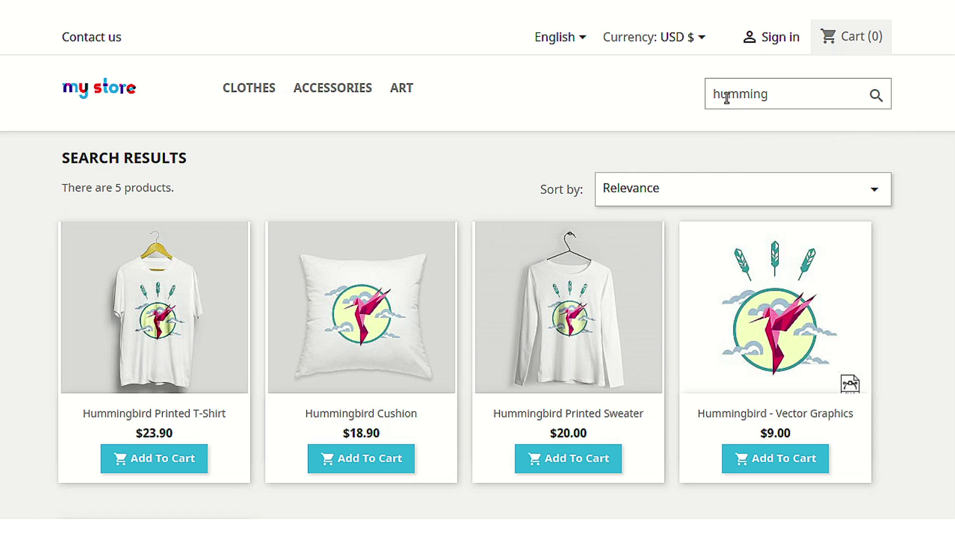
{"action": "scroll", "coordinate": [341, 184], "scroll_direction": "down", "scroll_amount": 2}
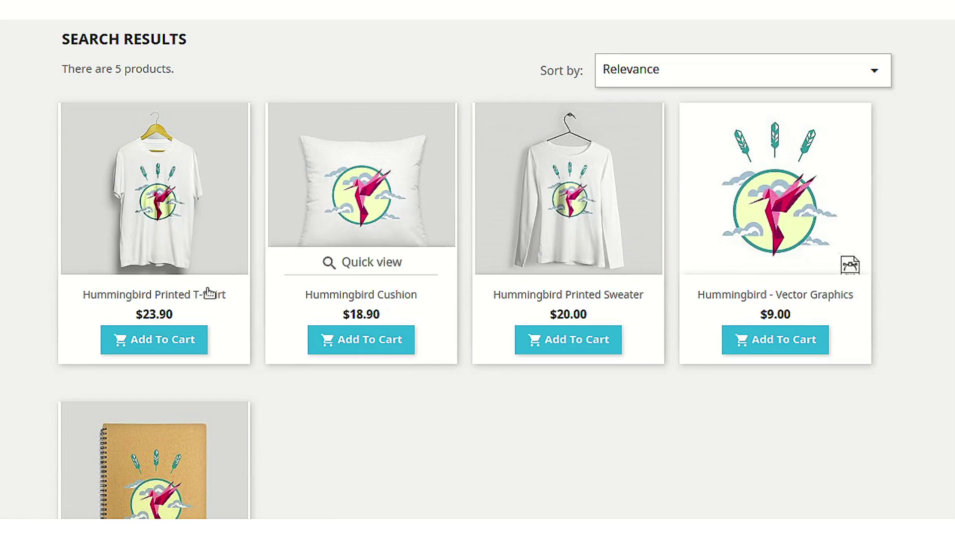
{"action": "scroll", "coordinate": [25, 249], "scroll_direction": "down", "scroll_amount": 6}
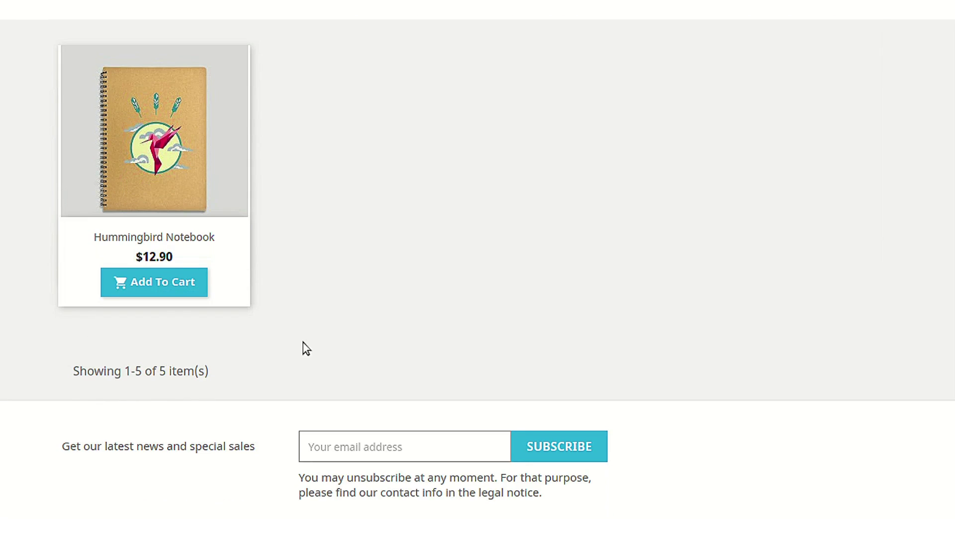
{"action": "scroll", "coordinate": [303, 342], "scroll_direction": "up", "scroll_amount": 4}
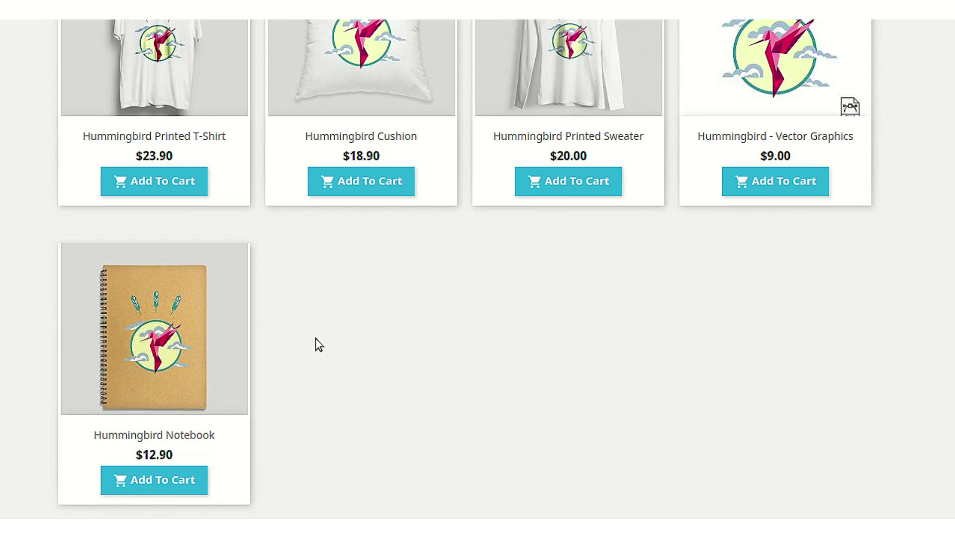
{"action": "scroll", "coordinate": [317, 343], "scroll_direction": "up", "scroll_amount": 5}
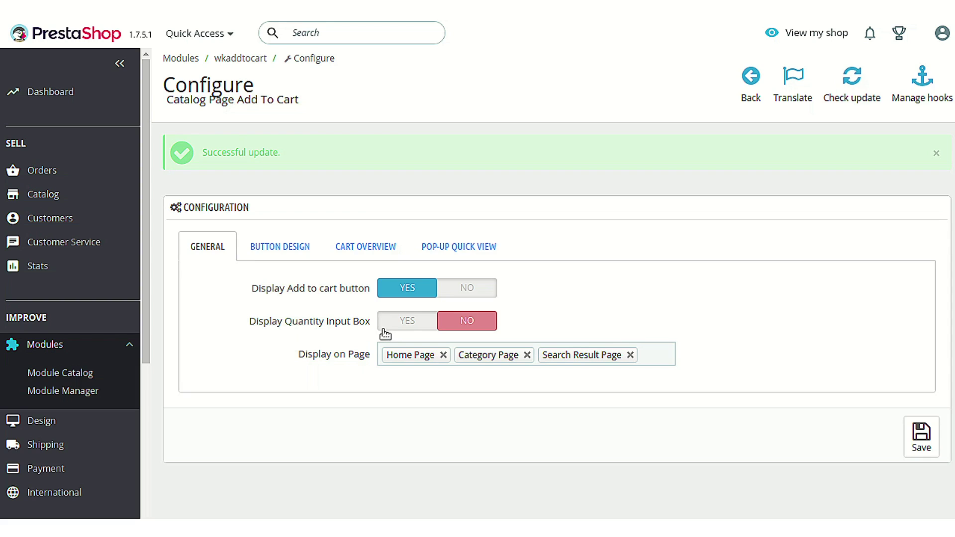
Step: Enable Display Quantity Input Box in the module's general configuration and save the settings
{"action": "left_click", "coordinate": [385, 332]}
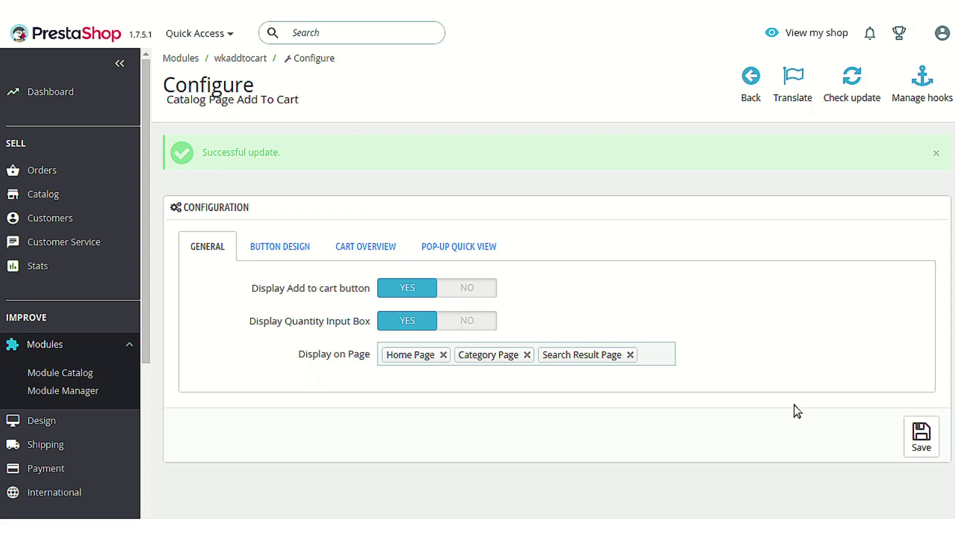
{"action": "left_click", "coordinate": [921, 437]}
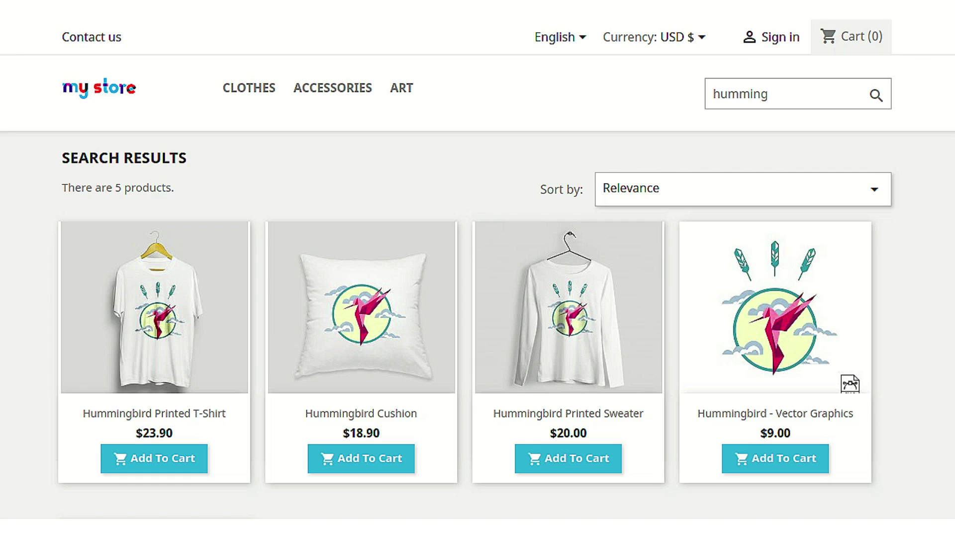
Step: Reload the storefront search results and examine the product cards for quantity boxes beside Add to Cart
{"action": "key", "text": "F5"}
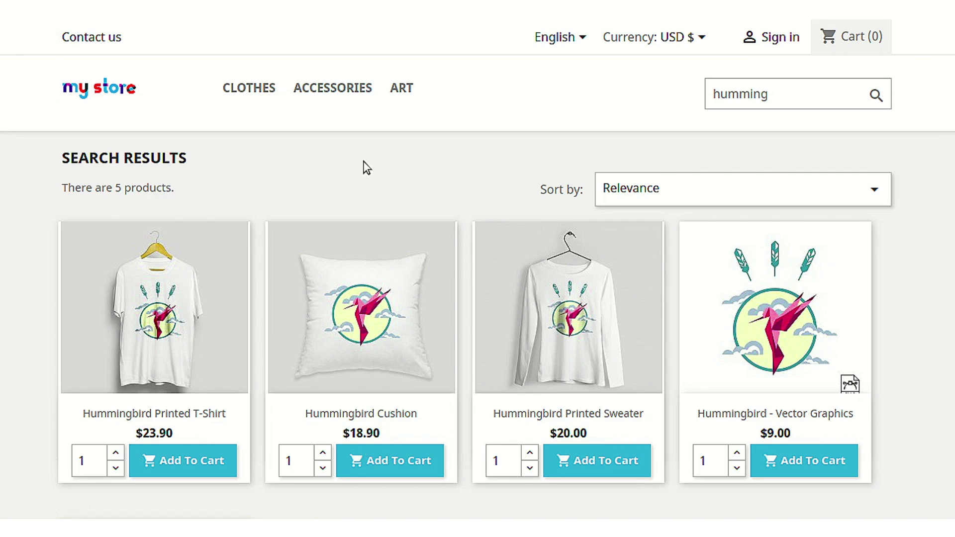
{"action": "scroll", "coordinate": [358, 380], "scroll_direction": "down", "scroll_amount": 2}
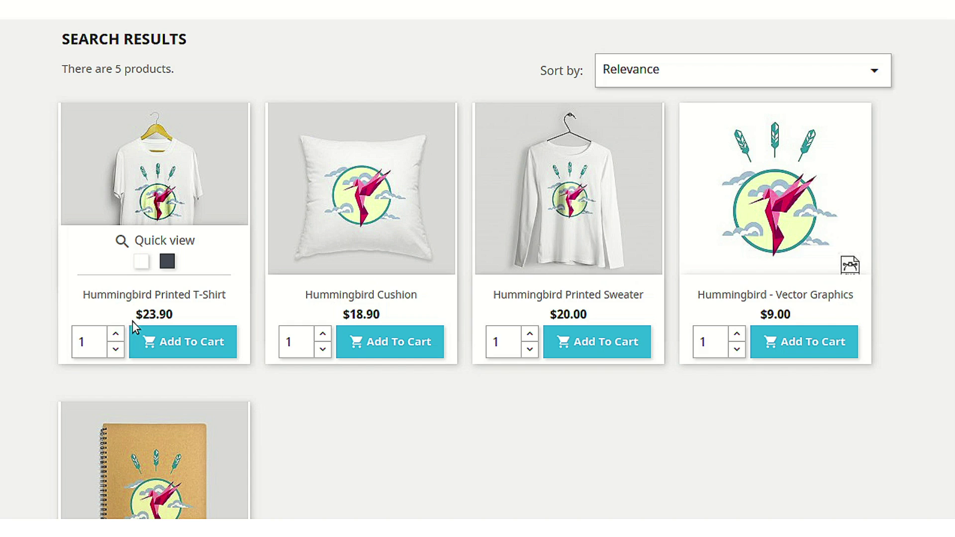
{"action": "scroll", "coordinate": [229, 304], "scroll_direction": "up", "scroll_amount": 3}
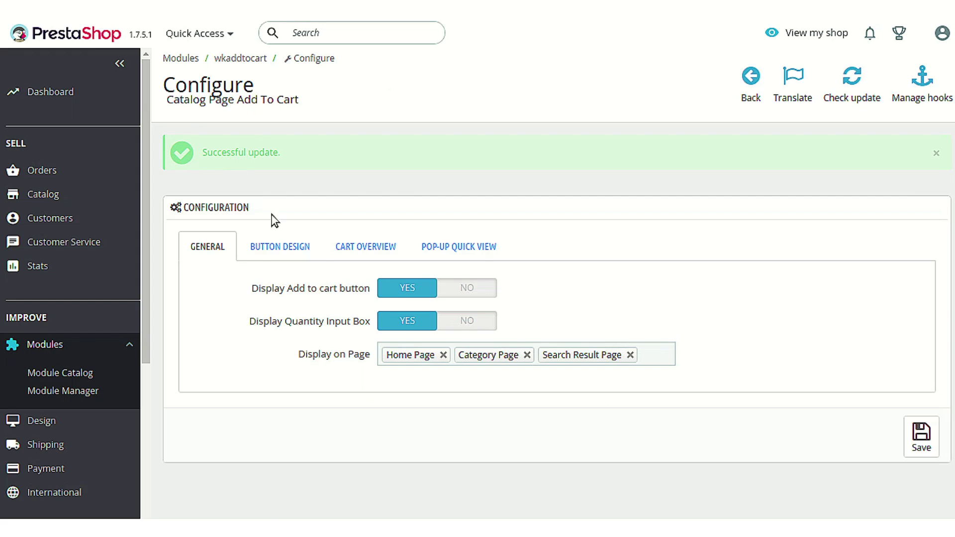
Step: Open the module's Button Design settings and review the button text, custom colors, text transform, font weight and icon options
{"action": "left_click", "coordinate": [278, 246]}
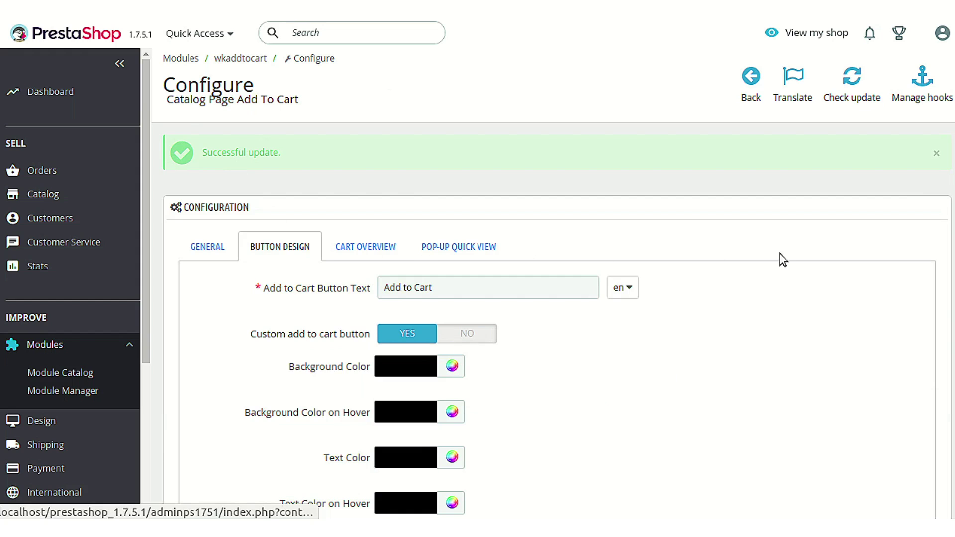
{"action": "scroll", "coordinate": [781, 259], "scroll_direction": "down", "scroll_amount": 4}
{"action": "scroll", "coordinate": [782, 258], "scroll_direction": "up", "scroll_amount": 4}
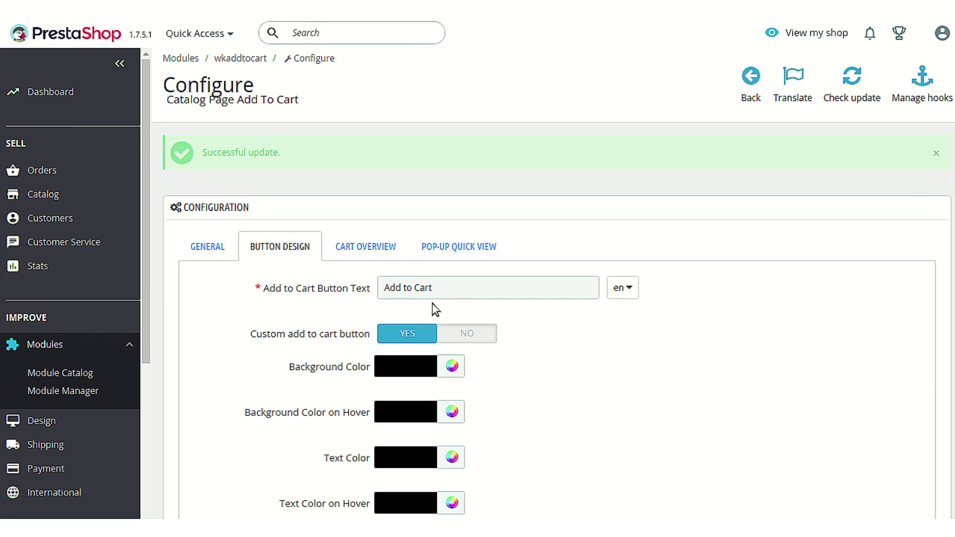
{"action": "left_click", "coordinate": [464, 290]}
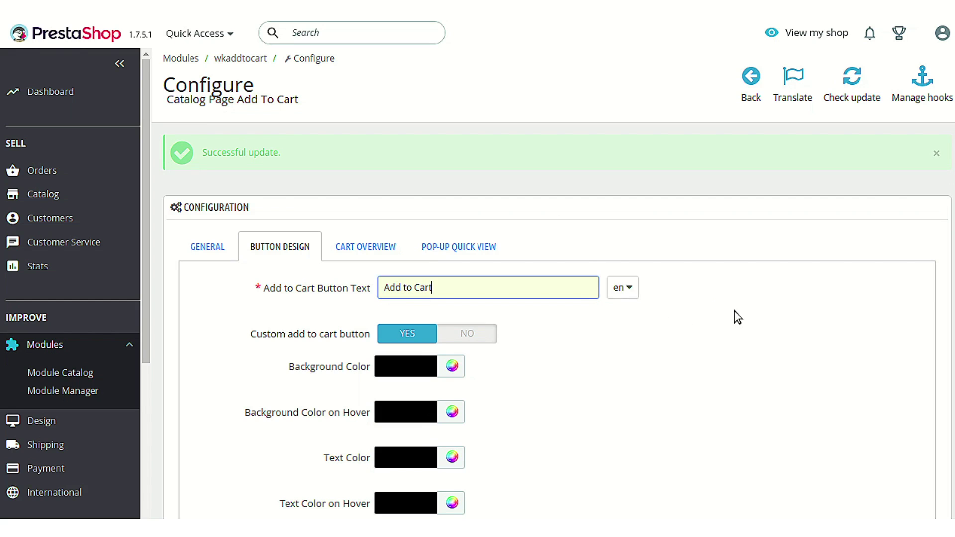
{"action": "left_click", "coordinate": [657, 309]}
{"action": "scroll", "coordinate": [657, 309], "scroll_direction": "down", "scroll_amount": 1}
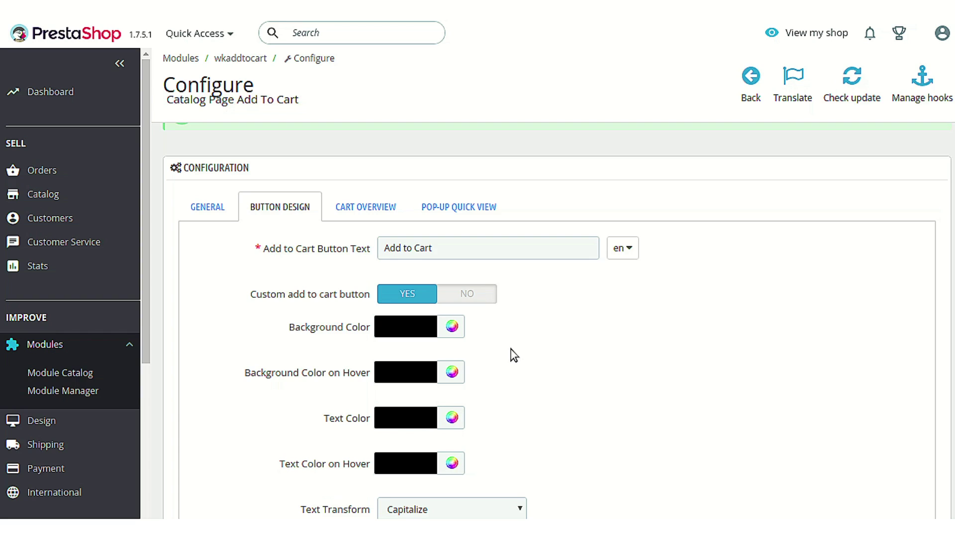
{"action": "scroll", "coordinate": [510, 355], "scroll_direction": "down", "scroll_amount": 4}
{"action": "scroll", "coordinate": [475, 347], "scroll_direction": "up", "scroll_amount": 2}
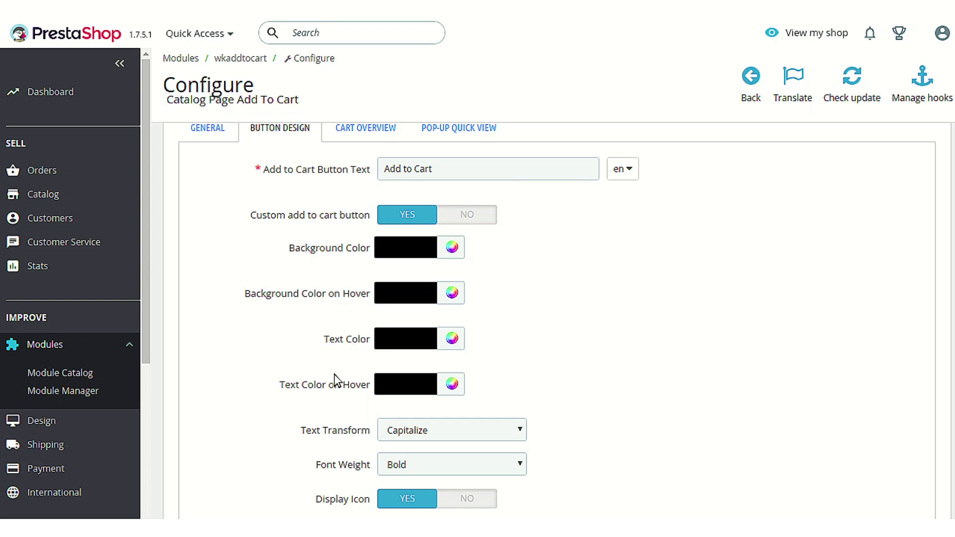
Step: Examine the Button Design color settings and the Font Weight and Text Transform choices for the Add to Cart button
{"action": "scroll", "coordinate": [561, 349], "scroll_direction": "down", "scroll_amount": 3}
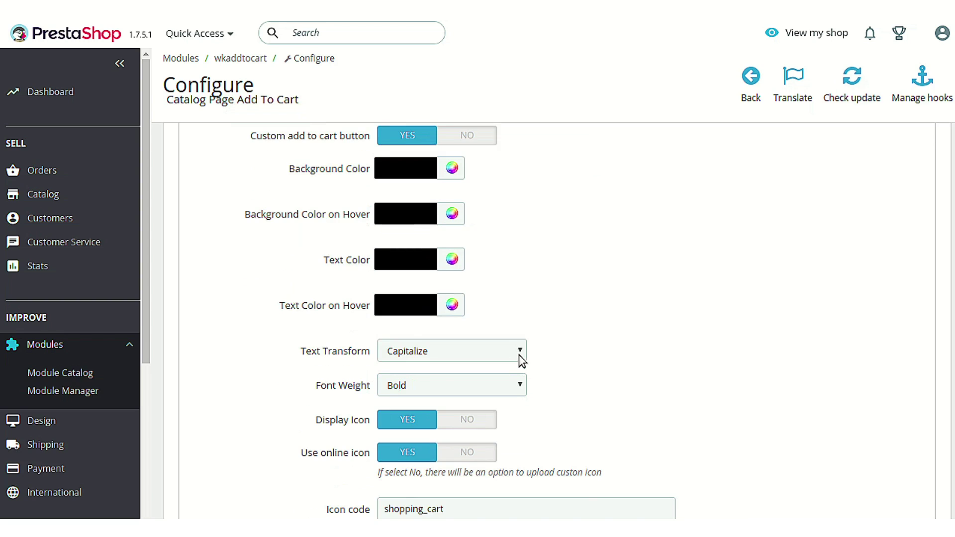
{"action": "scroll", "coordinate": [544, 348], "scroll_direction": "up", "scroll_amount": 6}
{"action": "scroll", "coordinate": [545, 350], "scroll_direction": "down", "scroll_amount": 2}
{"action": "scroll", "coordinate": [546, 358], "scroll_direction": "down", "scroll_amount": 5}
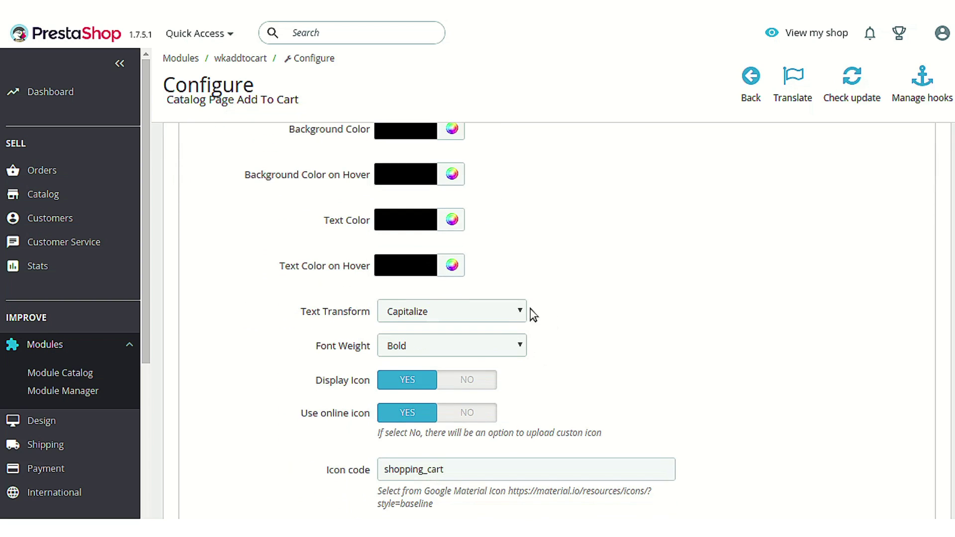
{"action": "scroll", "coordinate": [529, 309], "scroll_direction": "up", "scroll_amount": 6}
{"action": "left_click", "coordinate": [443, 251]}
{"action": "scroll", "coordinate": [586, 309], "scroll_direction": "down", "scroll_amount": 5}
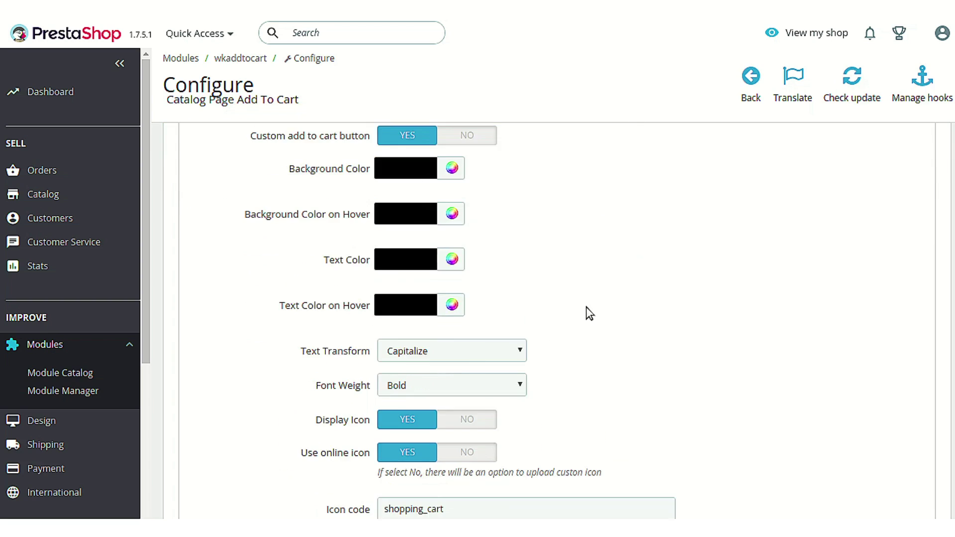
{"action": "scroll", "coordinate": [586, 310], "scroll_direction": "down", "scroll_amount": 2}
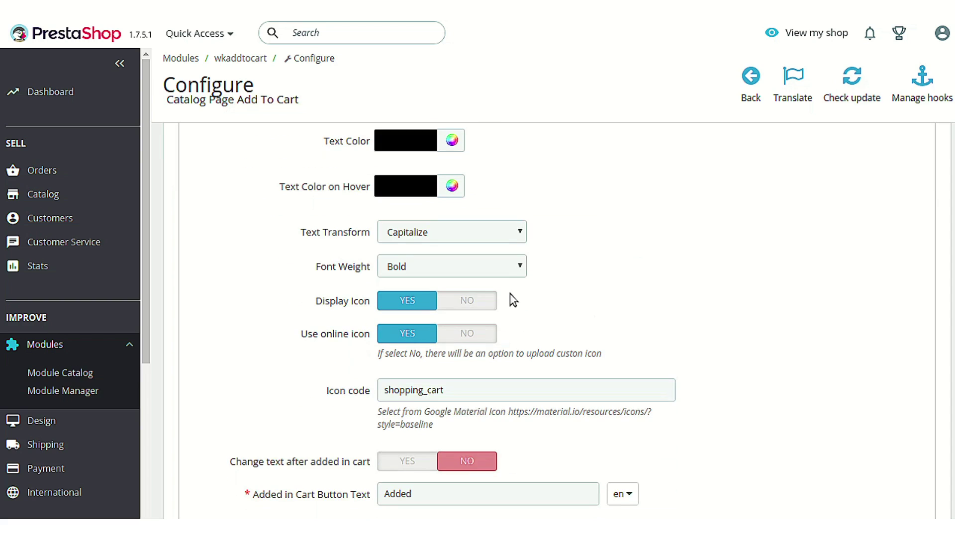
{"action": "left_click", "coordinate": [522, 267]}
{"action": "left_click", "coordinate": [522, 268]}
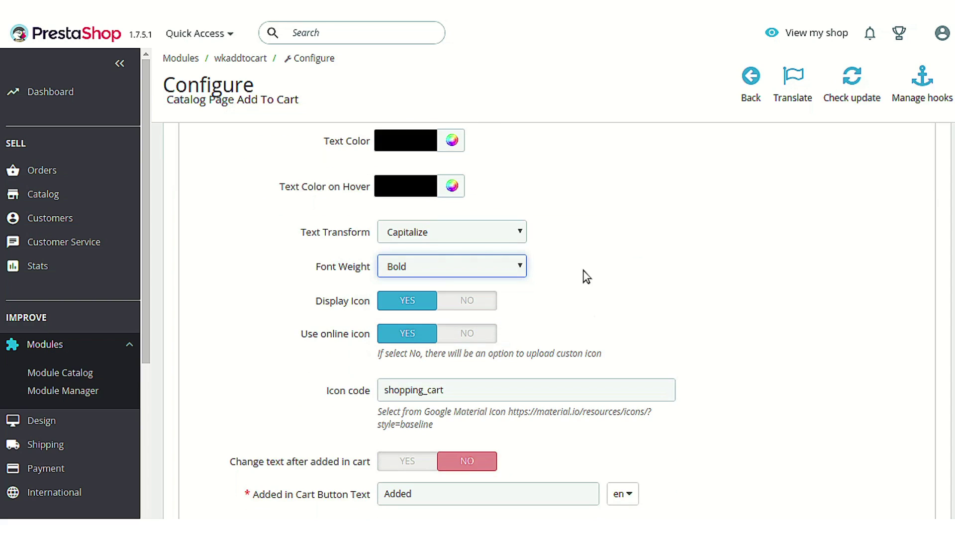
{"action": "left_click", "coordinate": [502, 227]}
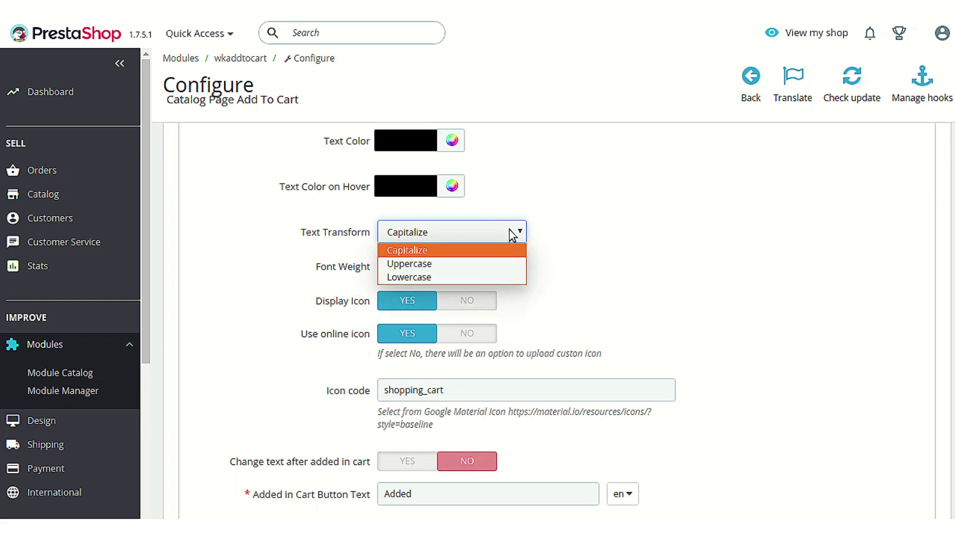
{"action": "left_click", "coordinate": [519, 233]}
{"action": "scroll", "coordinate": [497, 243], "scroll_direction": "up", "scroll_amount": 5}
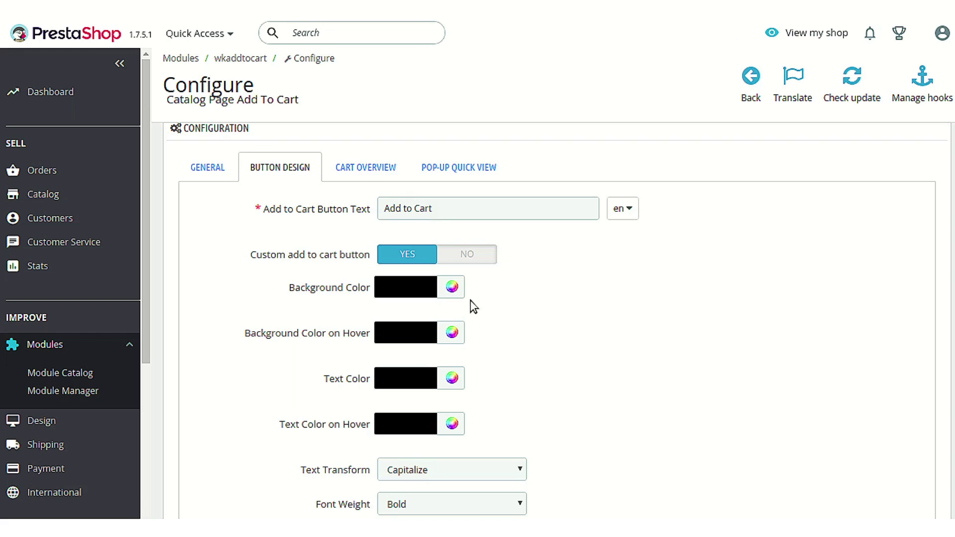
Step: Disable Custom add to cart button and check the custom icon upload option, keeping Use online icon enabled with icon code shopping_cart
{"action": "left_click", "coordinate": [467, 254]}
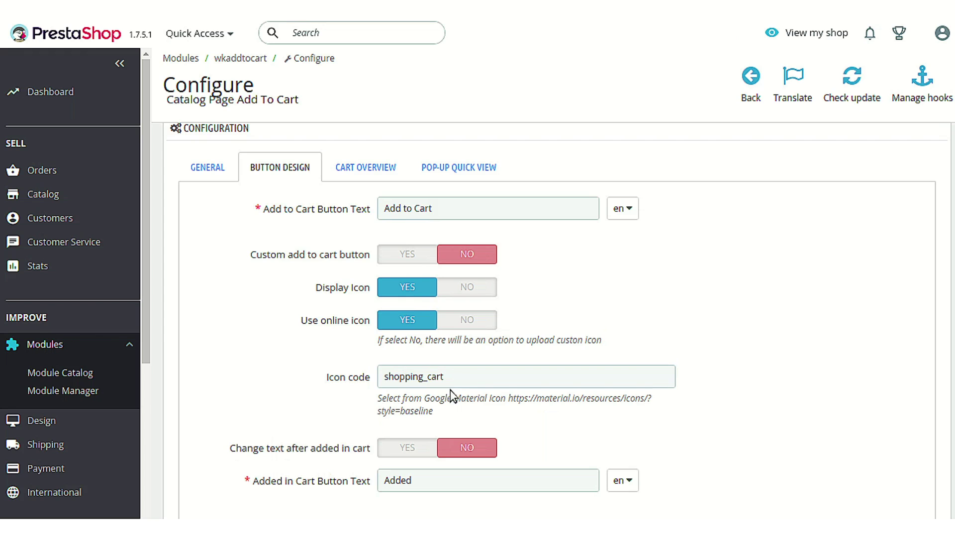
{"action": "left_click", "coordinate": [460, 377]}
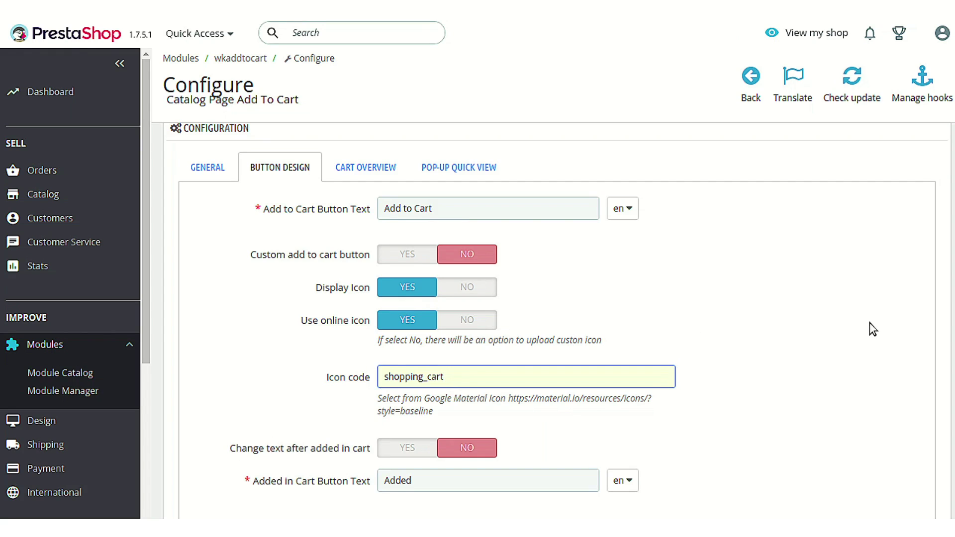
{"action": "left_click", "coordinate": [797, 331]}
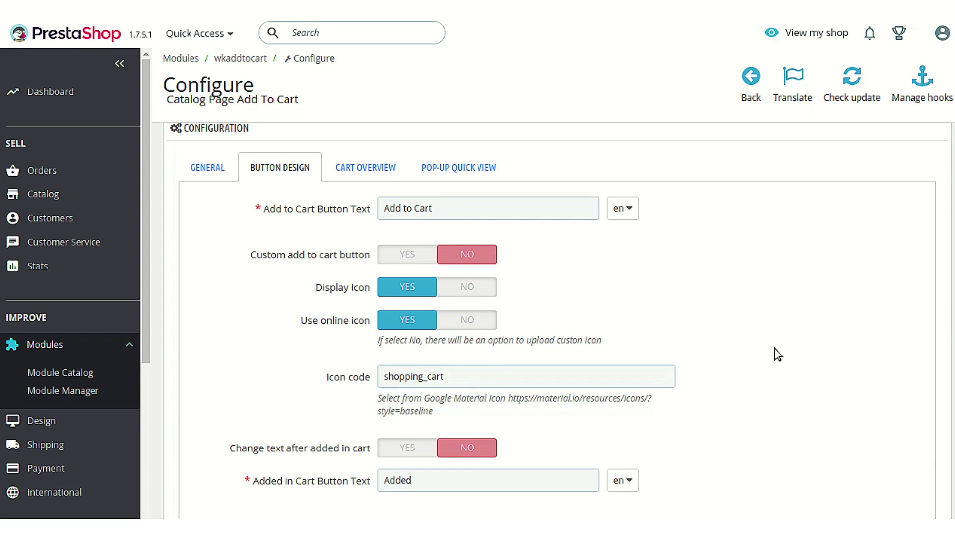
{"action": "left_click", "coordinate": [468, 321]}
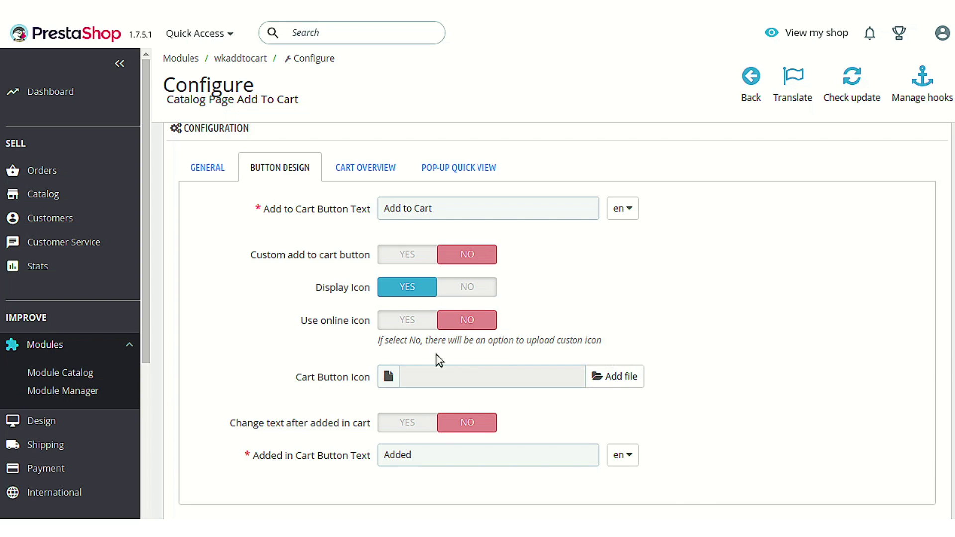
{"action": "left_click", "coordinate": [401, 325]}
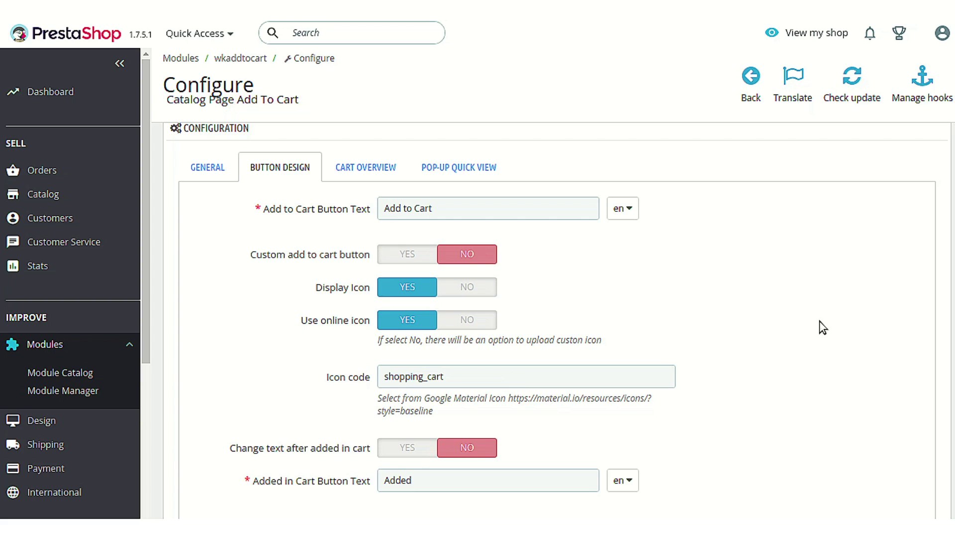
Step: Enable Change text after added in cart and Change icon to checked after added in cart, and save the settings
{"action": "scroll", "coordinate": [819, 321], "scroll_direction": "down", "scroll_amount": 3}
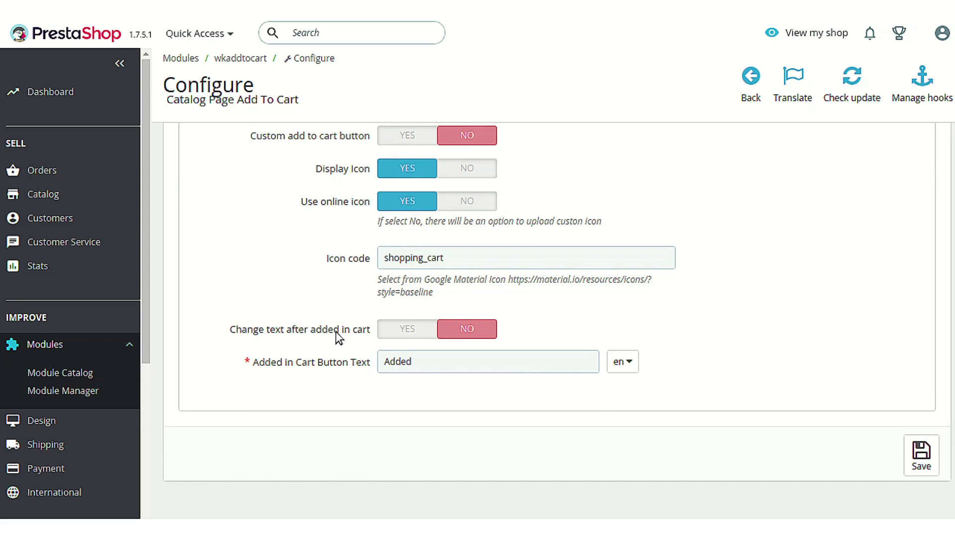
{"action": "left_click", "coordinate": [410, 336]}
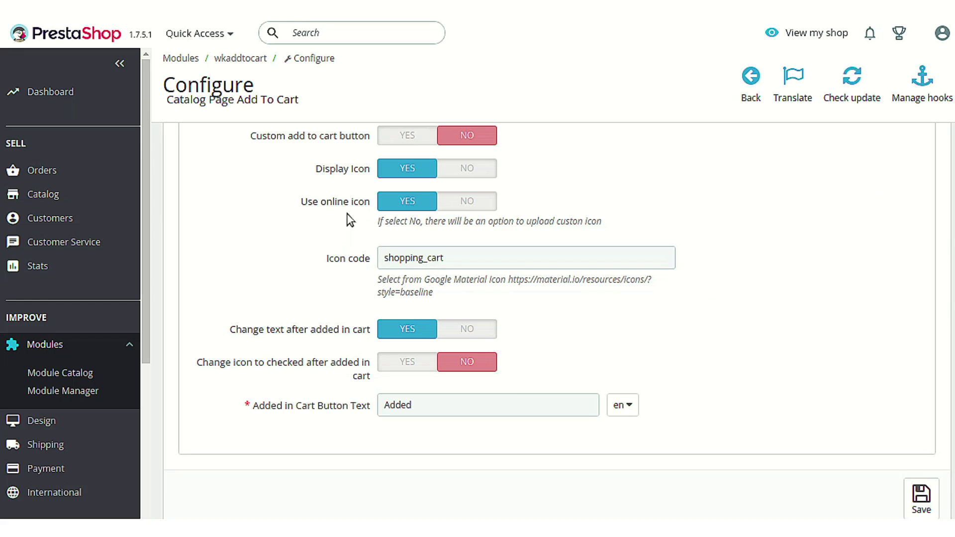
{"action": "left_click", "coordinate": [492, 403]}
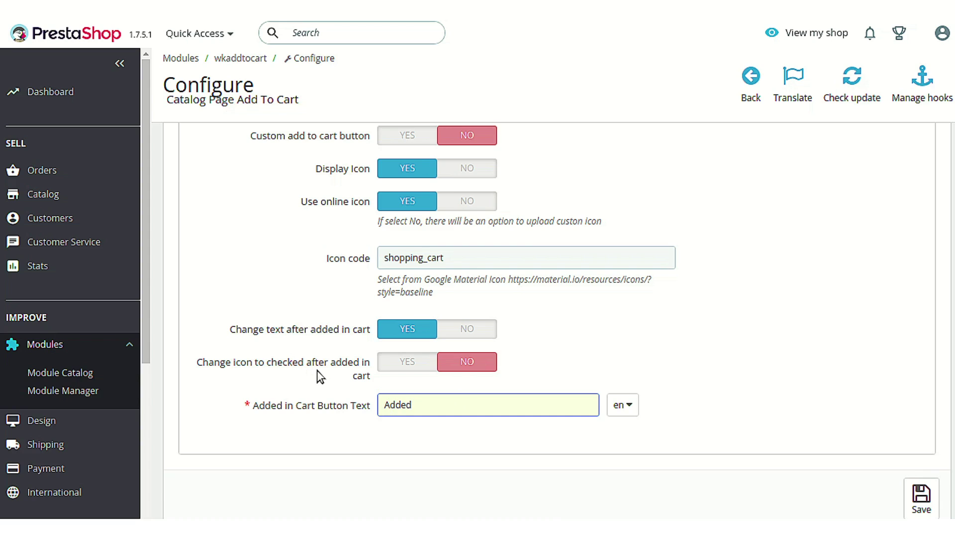
{"action": "left_click", "coordinate": [404, 367]}
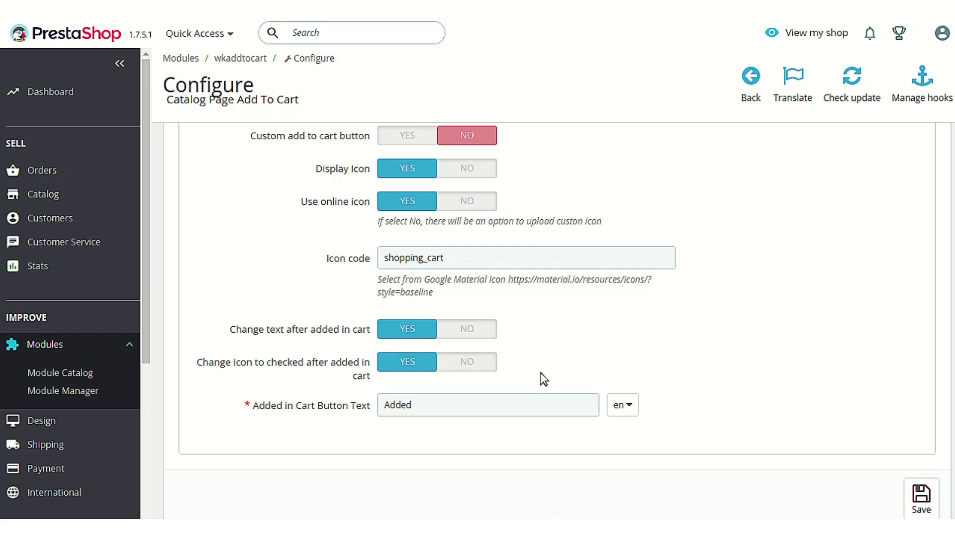
{"action": "left_click", "coordinate": [538, 405]}
{"action": "left_click", "coordinate": [646, 383]}
{"action": "scroll", "coordinate": [738, 398], "scroll_direction": "down", "scroll_amount": 2}
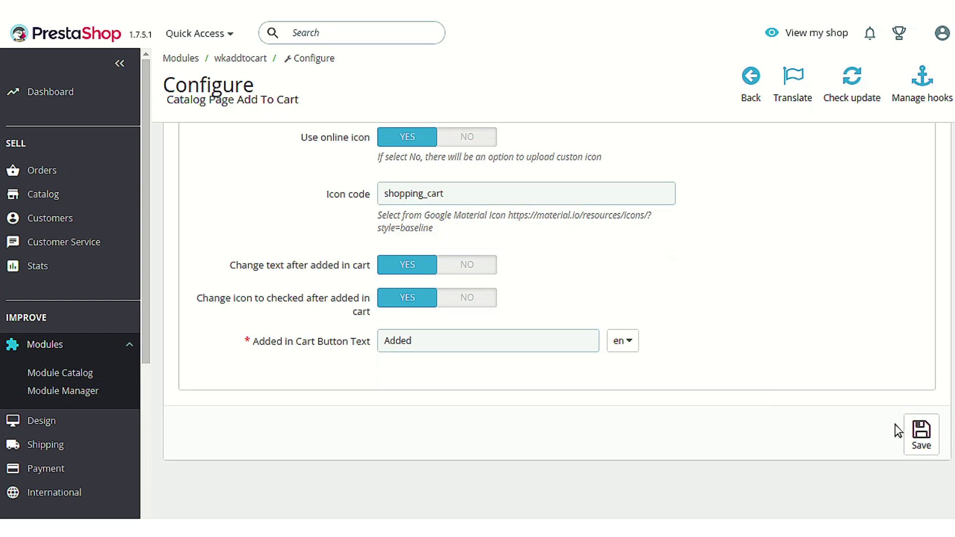
{"action": "left_click", "coordinate": [910, 431]}
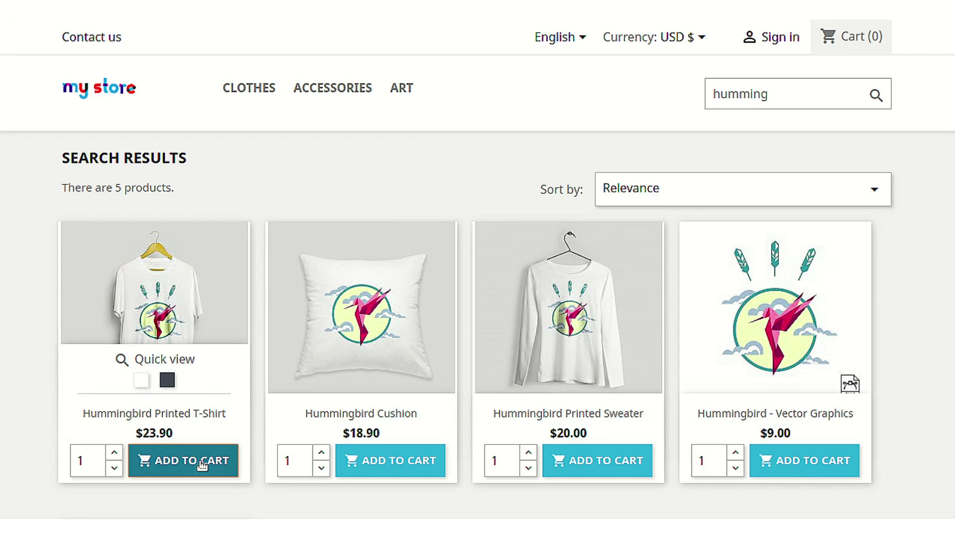
Step: Add the Hummingbird Printed T-Shirt to the cart from the storefront search results and continue shopping
{"action": "left_click", "coordinate": [202, 465]}
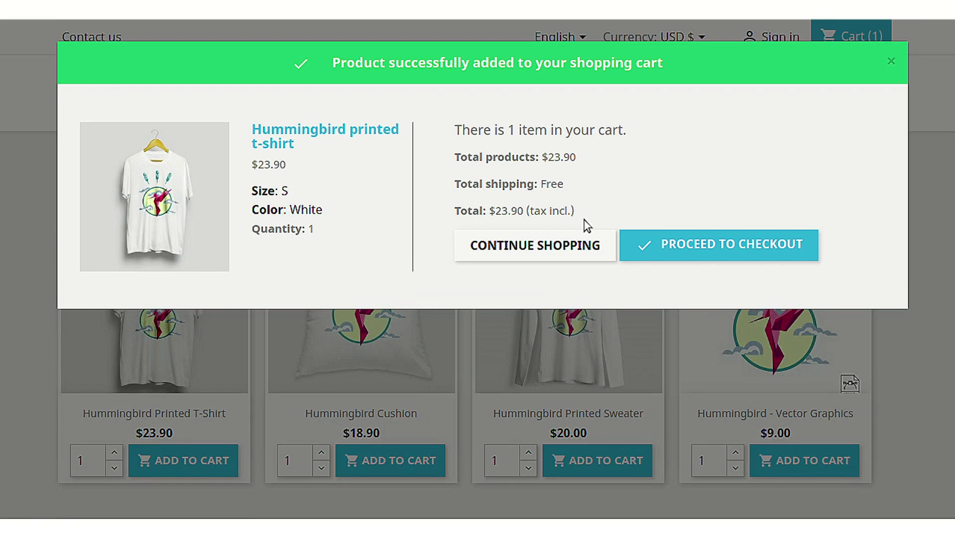
{"action": "left_click", "coordinate": [569, 244]}
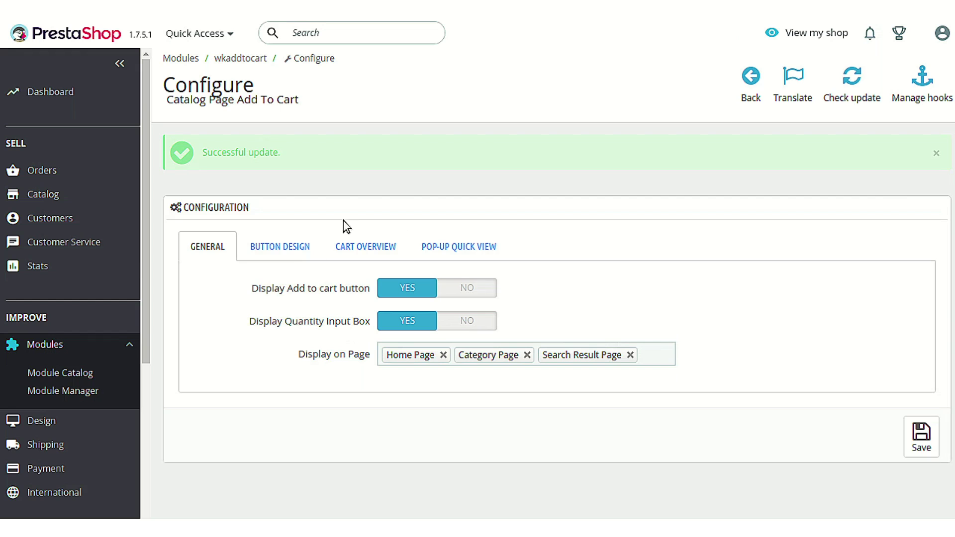
Step: Return to the module's Button Design settings and review the icon and added-in-cart text options
{"action": "left_click", "coordinate": [280, 247]}
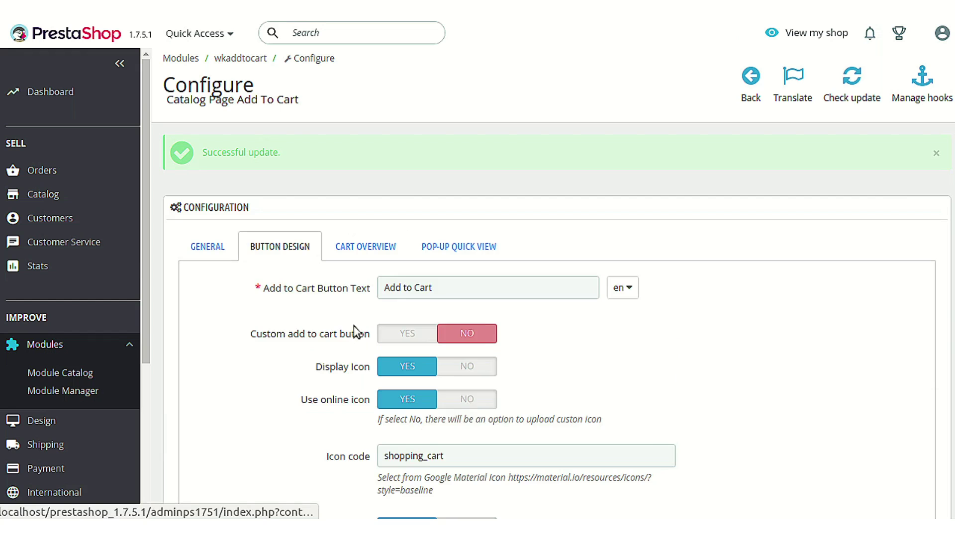
{"action": "scroll", "coordinate": [424, 464], "scroll_direction": "down", "scroll_amount": 5}
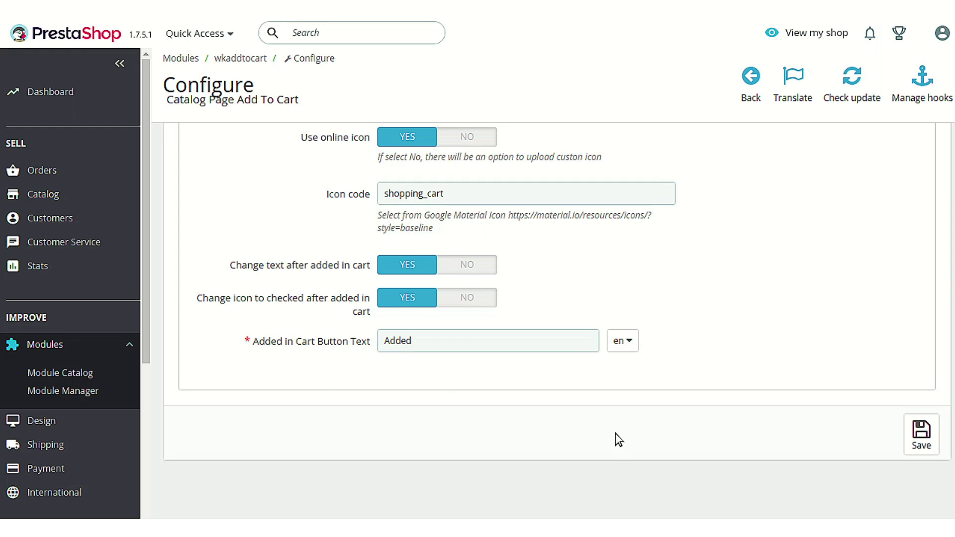
{"action": "scroll", "coordinate": [615, 434], "scroll_direction": "up", "scroll_amount": 4}
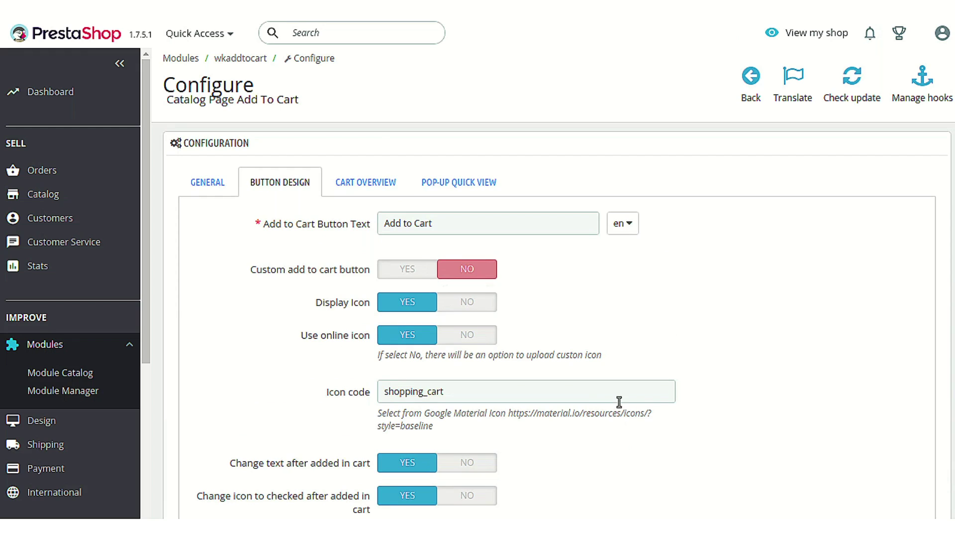
Step: Enable Display Dropdown on hover in the Cart Overview settings, save the configuration and reopen Cart Overview
{"action": "left_click", "coordinate": [353, 185]}
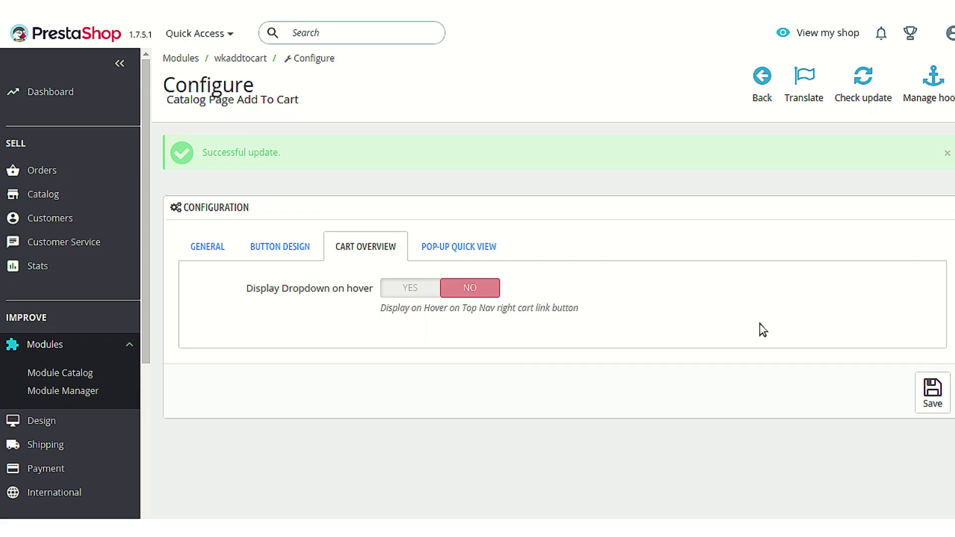
{"action": "left_click", "coordinate": [400, 294]}
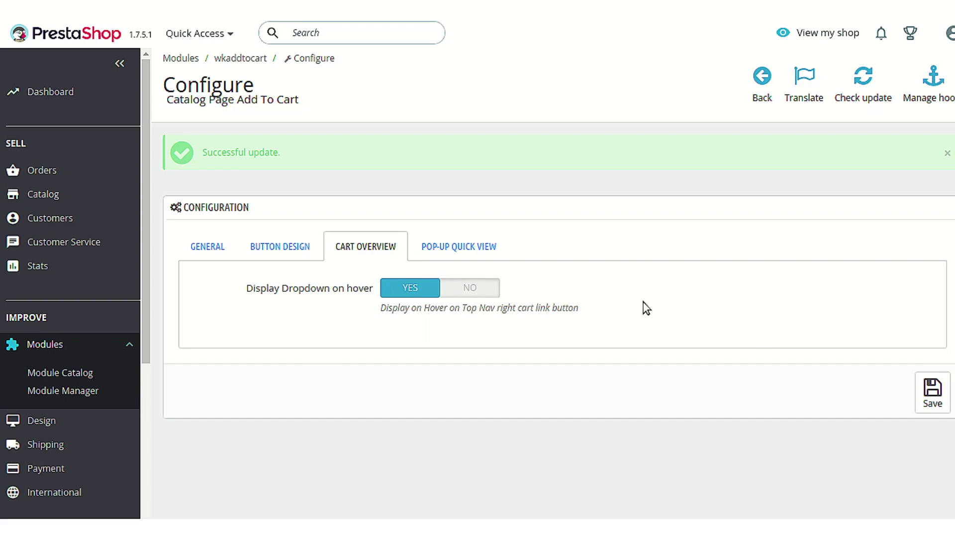
{"action": "left_click", "coordinate": [928, 397]}
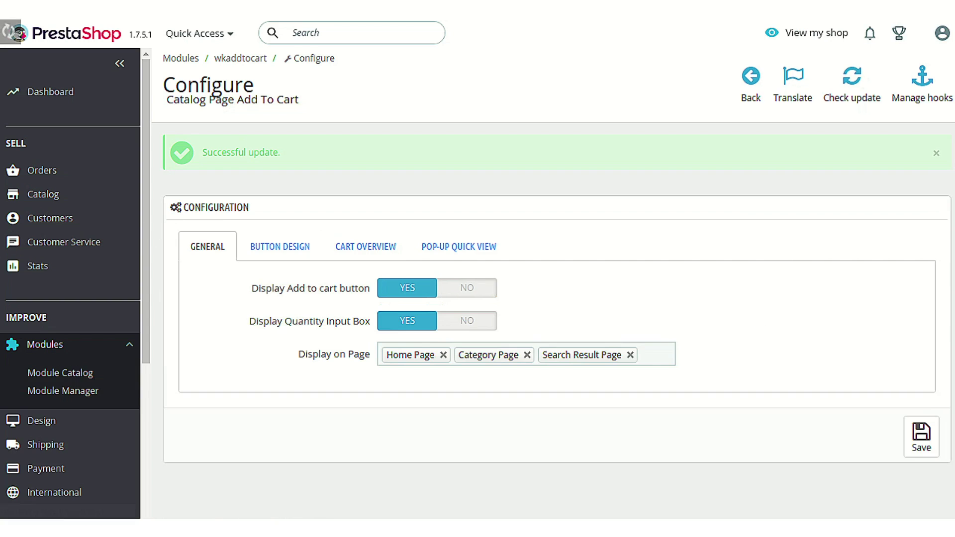
{"action": "left_click", "coordinate": [359, 238]}
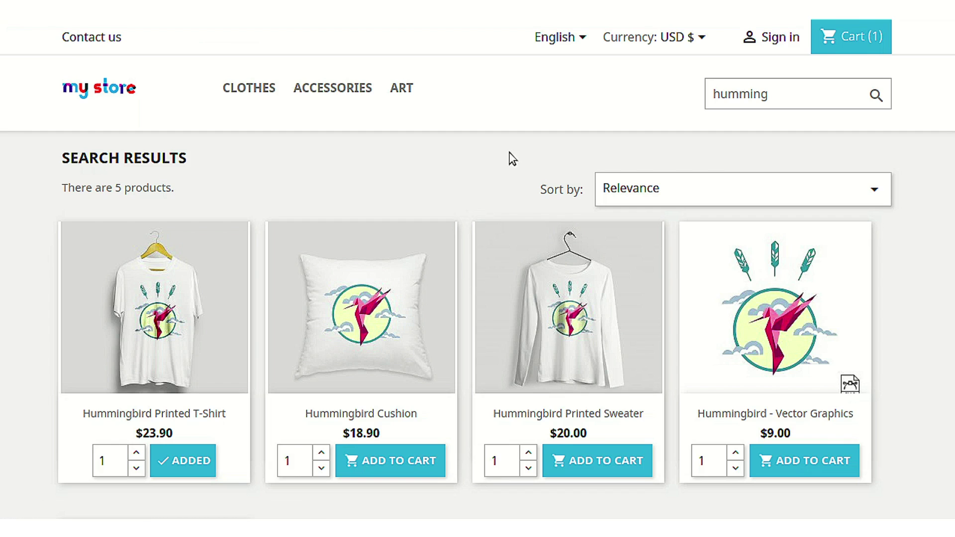
Step: Check the cart dropdown in the storefront header, and add the Hummingbird Cushion to the cart and continue shopping
{"action": "mouse_move", "coordinate": [861, 34]}
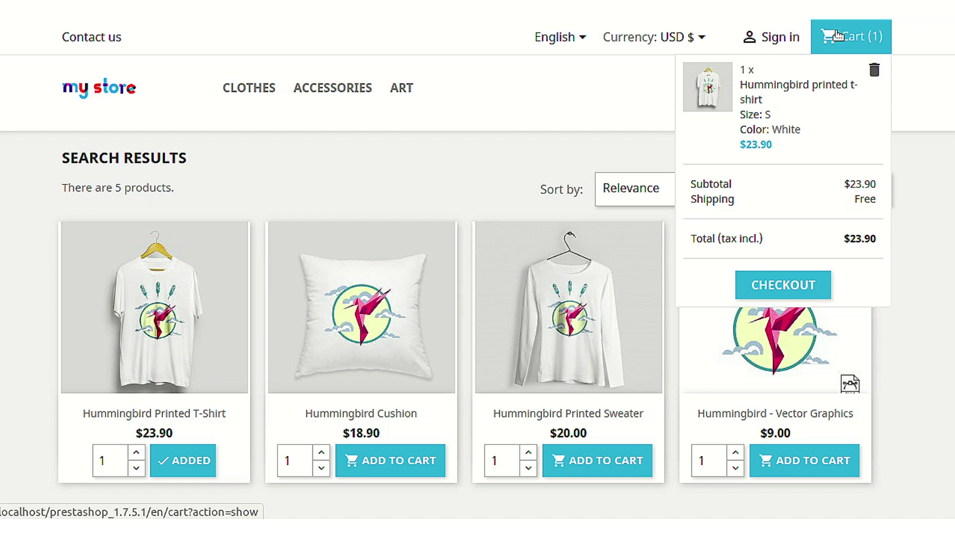
{"action": "left_click", "coordinate": [340, 459]}
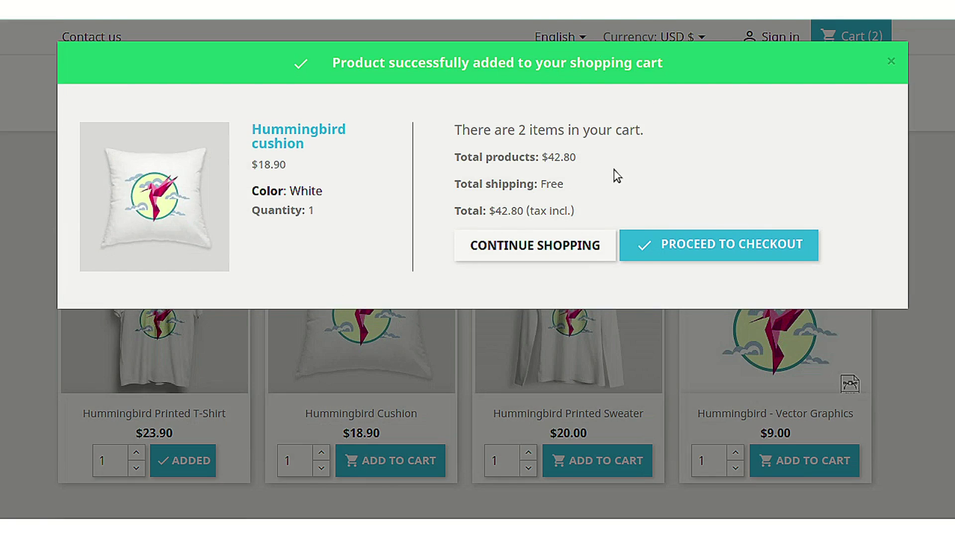
{"action": "left_click", "coordinate": [579, 241]}
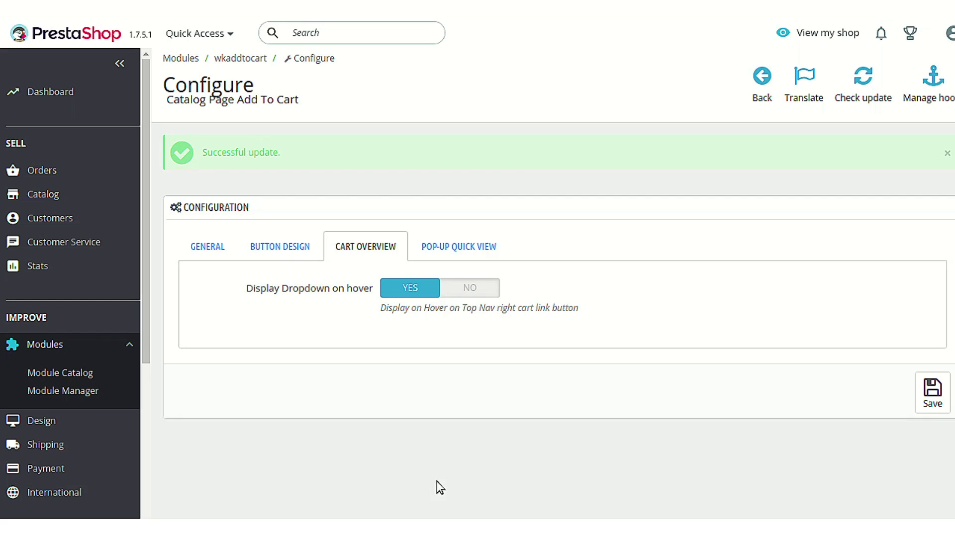
Step: Enable Combination Select on Add to Cart in the module's Pop-up Quick View settings and save the configuration
{"action": "left_click", "coordinate": [492, 257]}
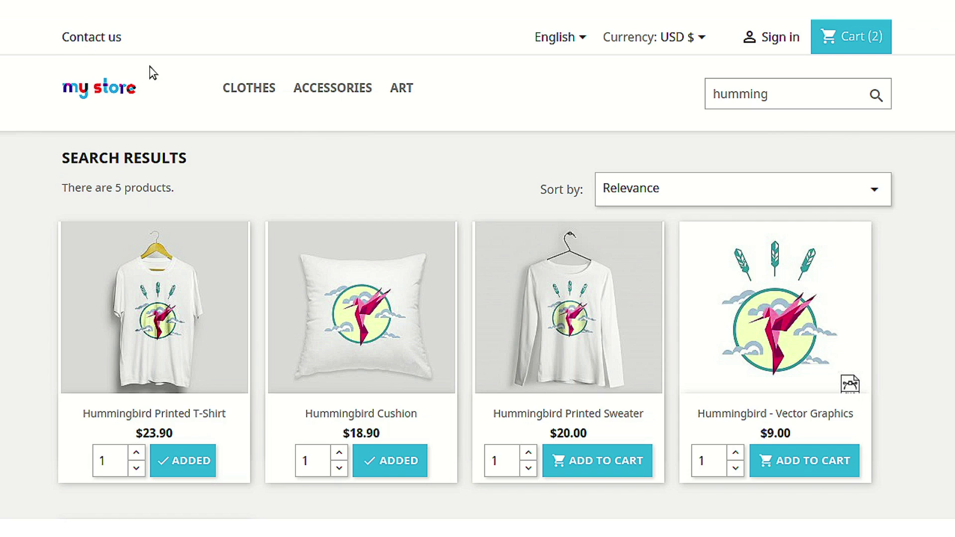
{"action": "key", "text": "ctrl+Tab"}
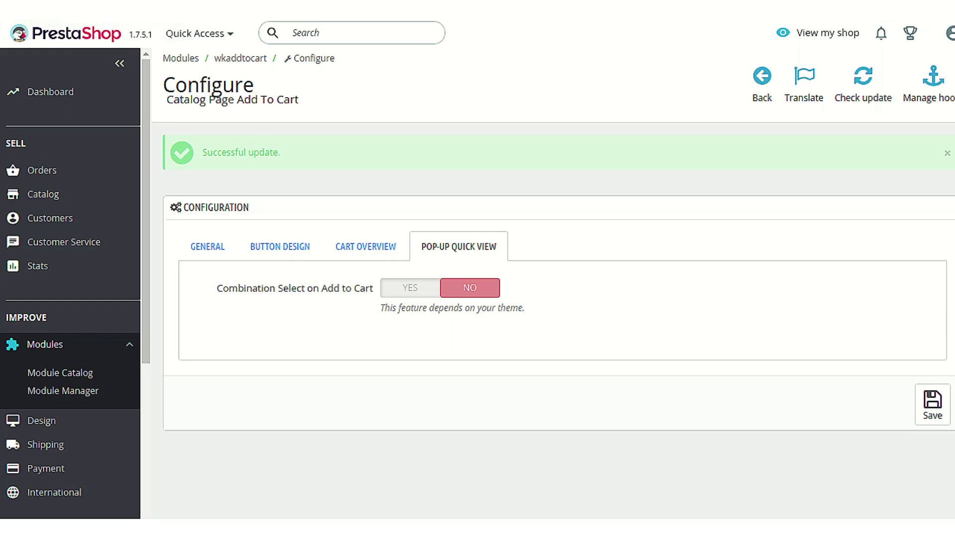
{"action": "left_click", "coordinate": [413, 288]}
{"action": "left_click", "coordinate": [921, 405]}
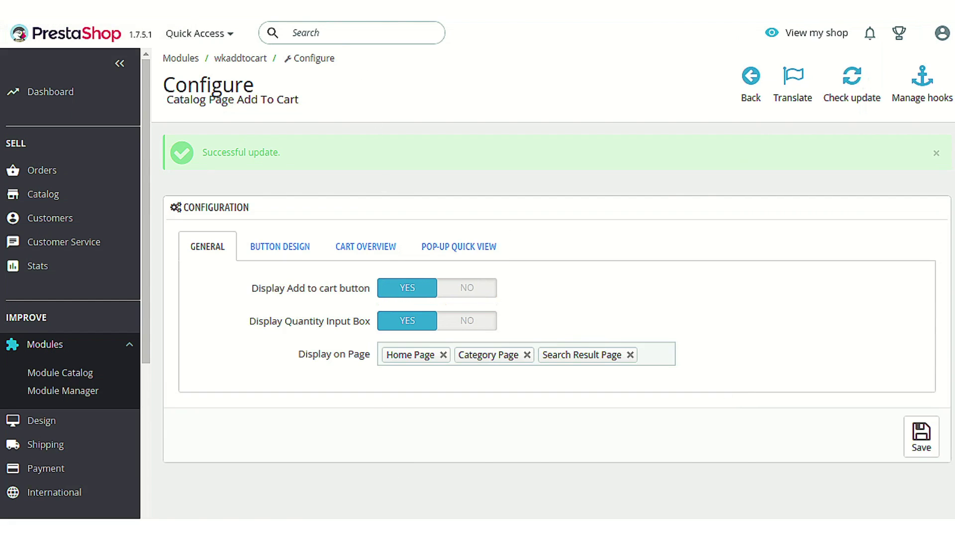
Step: Switch to the storefront home page and open the quick view of the Hummingbird Printed Sweater under Popular Products
{"action": "key", "text": "ctrl+Tab"}
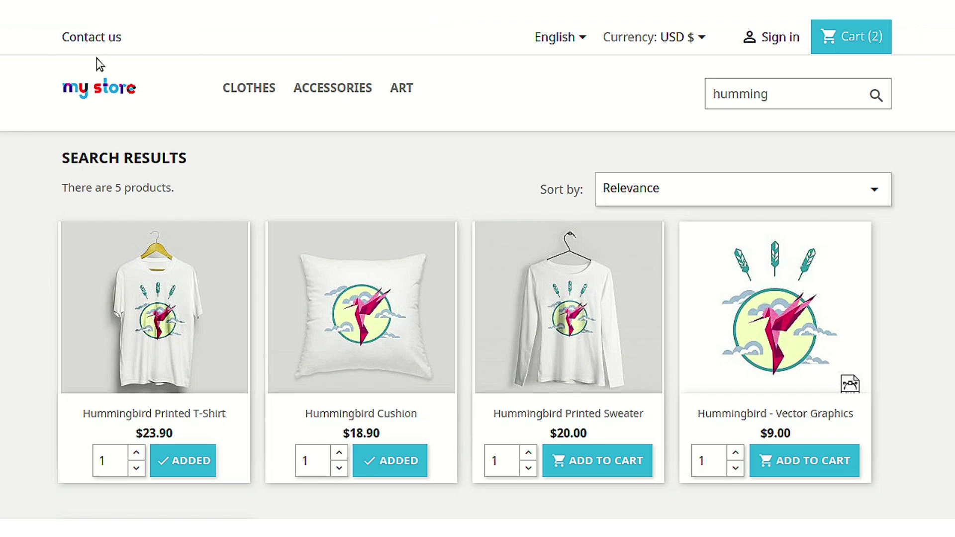
{"action": "left_click", "coordinate": [102, 86]}
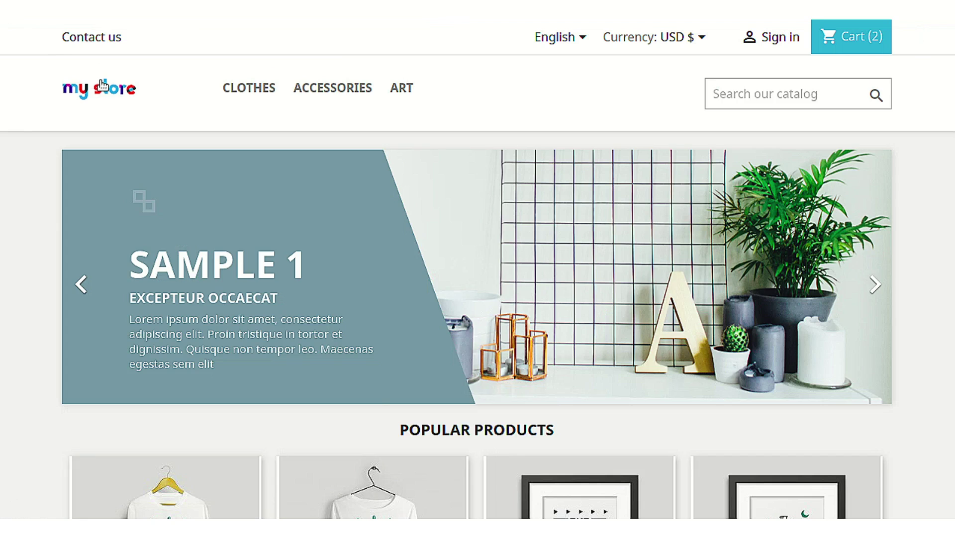
{"action": "scroll", "coordinate": [376, 400], "scroll_direction": "down", "scroll_amount": 3}
{"action": "scroll", "coordinate": [377, 401], "scroll_direction": "down", "scroll_amount": 3}
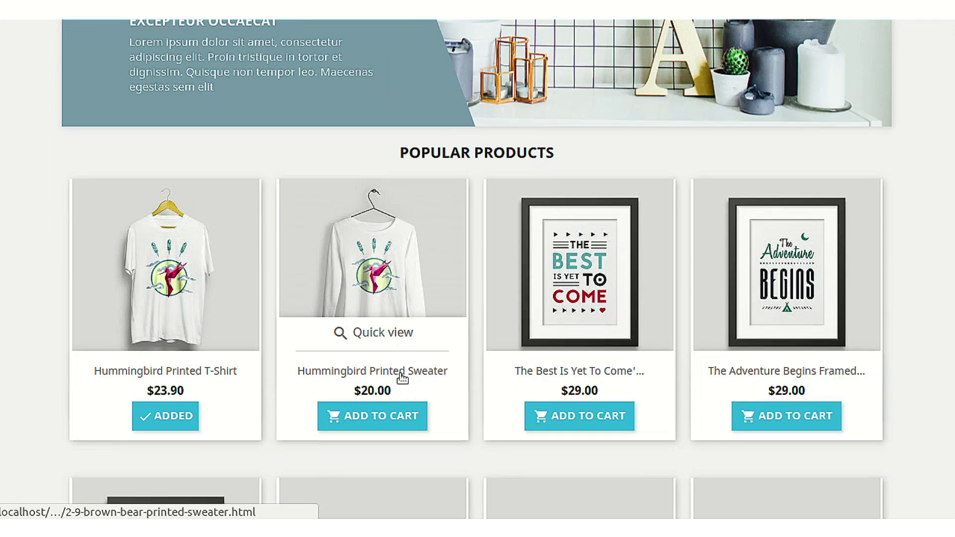
{"action": "scroll", "coordinate": [405, 348], "scroll_direction": "down", "scroll_amount": 1}
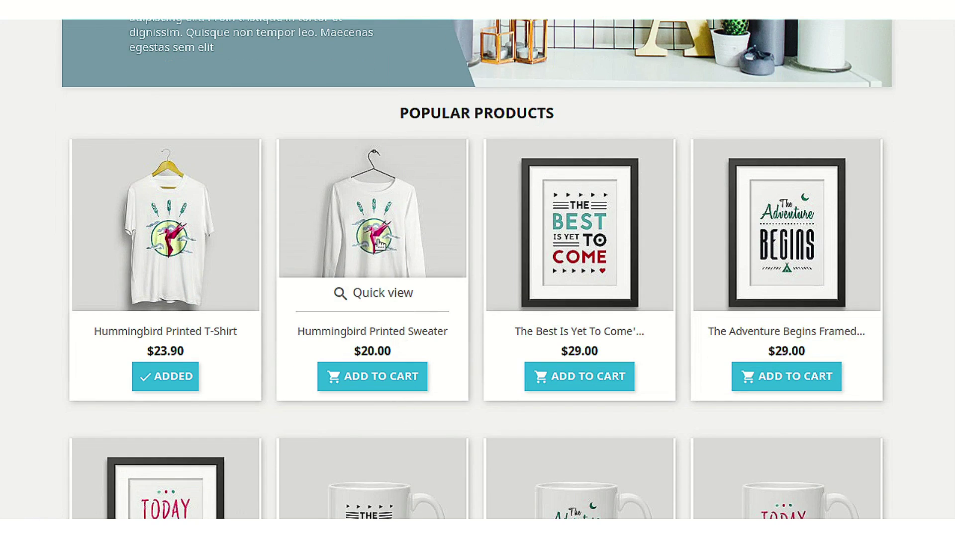
{"action": "left_click", "coordinate": [386, 297]}
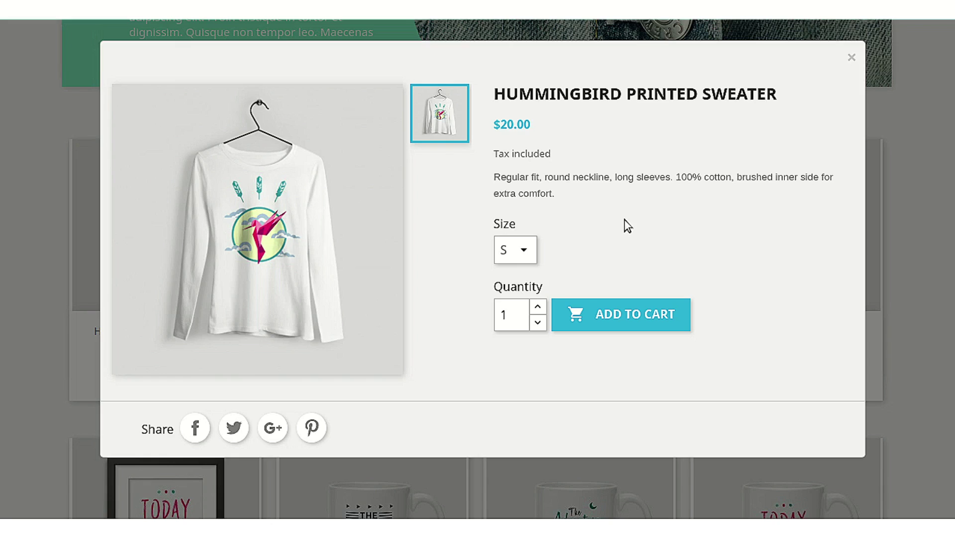
Step: Choose size M for the Hummingbird Printed Sweater in its quick view, and close the quick view
{"action": "left_click", "coordinate": [520, 251]}
{"action": "left_click", "coordinate": [519, 296]}
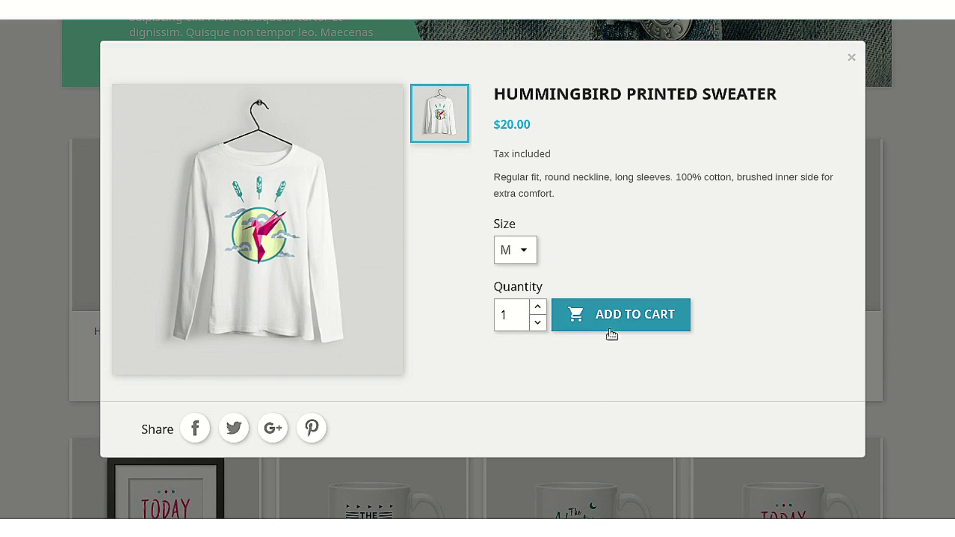
{"action": "left_click", "coordinate": [851, 57]}
{"action": "mouse_move", "coordinate": [743, 267]}
{"action": "scroll", "coordinate": [743, 259], "scroll_direction": "up", "scroll_amount": 6}
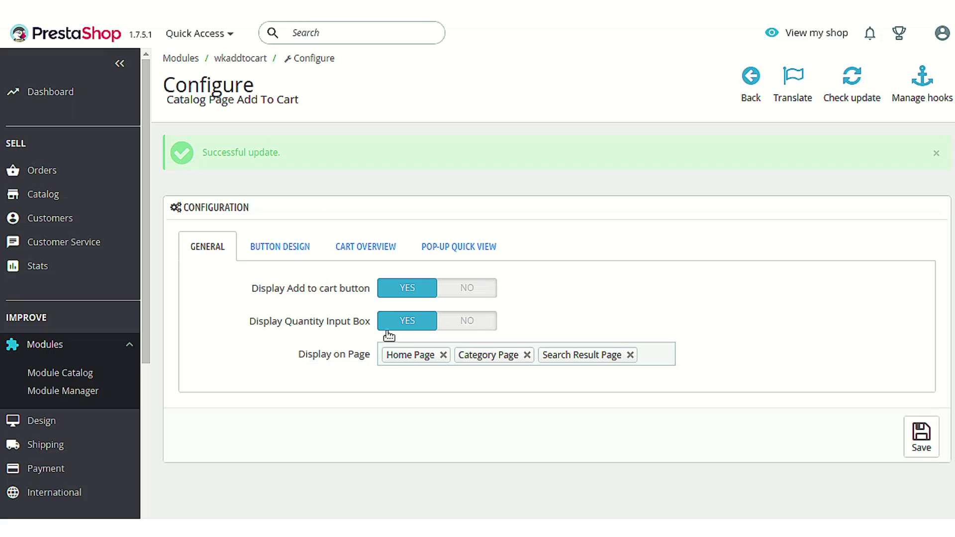
Step: Return to the module configuration and review its Button Design and Cart Overview settings
{"action": "left_click", "coordinate": [294, 251]}
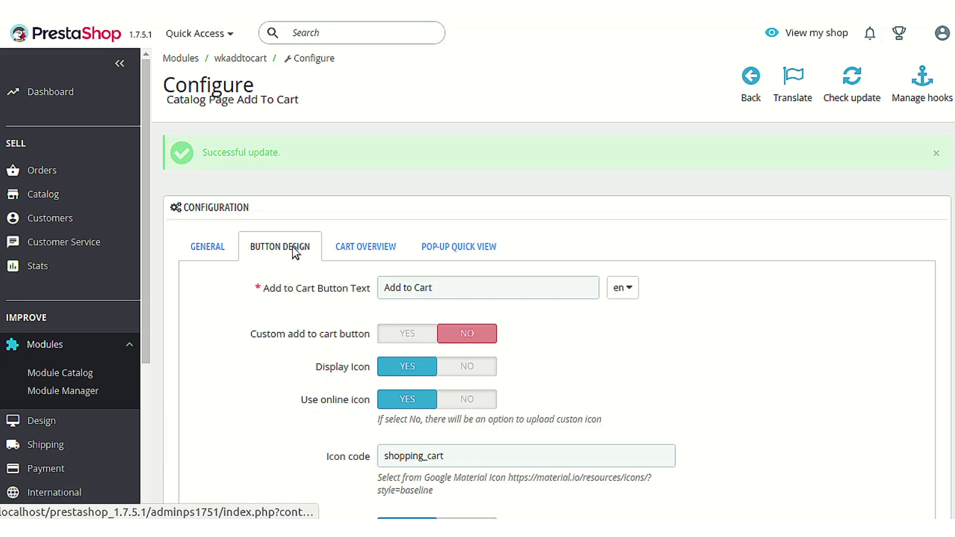
{"action": "left_click", "coordinate": [358, 247]}
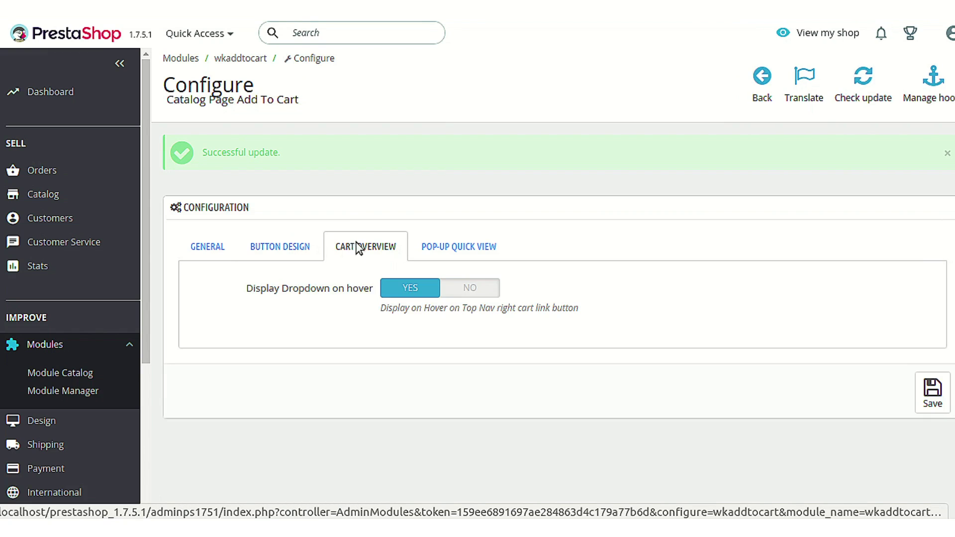